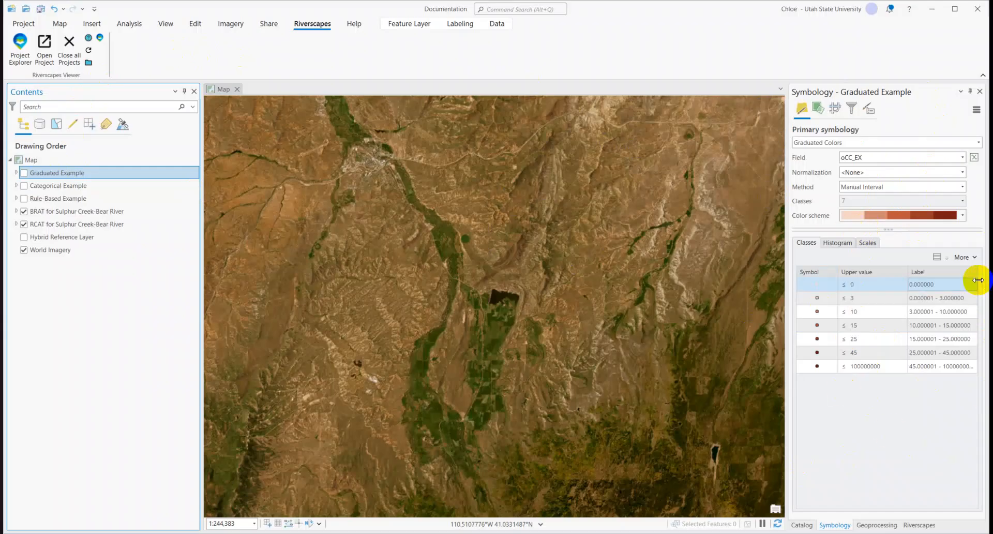
Set the outline width of all Graduated Example symbols to 0 pt and preview the individual class symbols
click(974, 259)
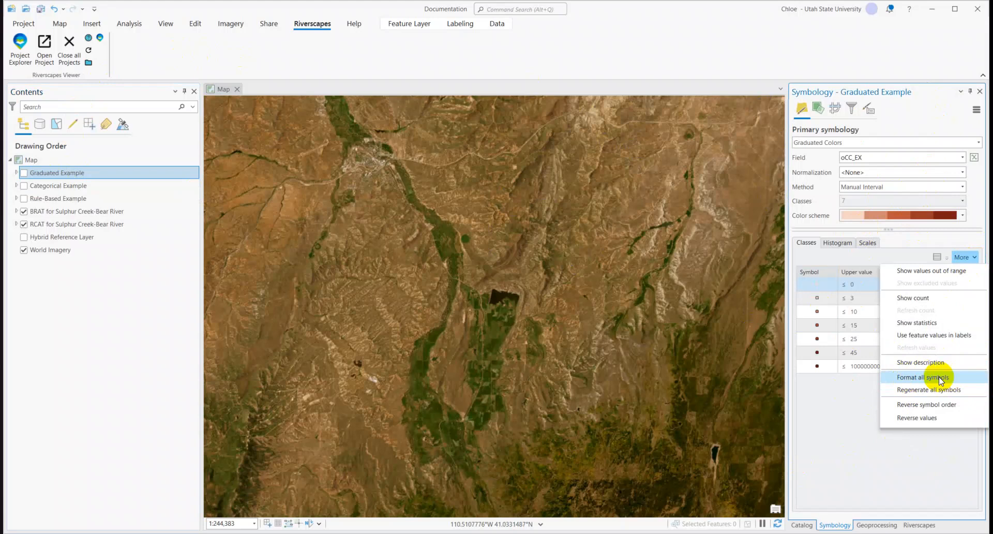
click(939, 377)
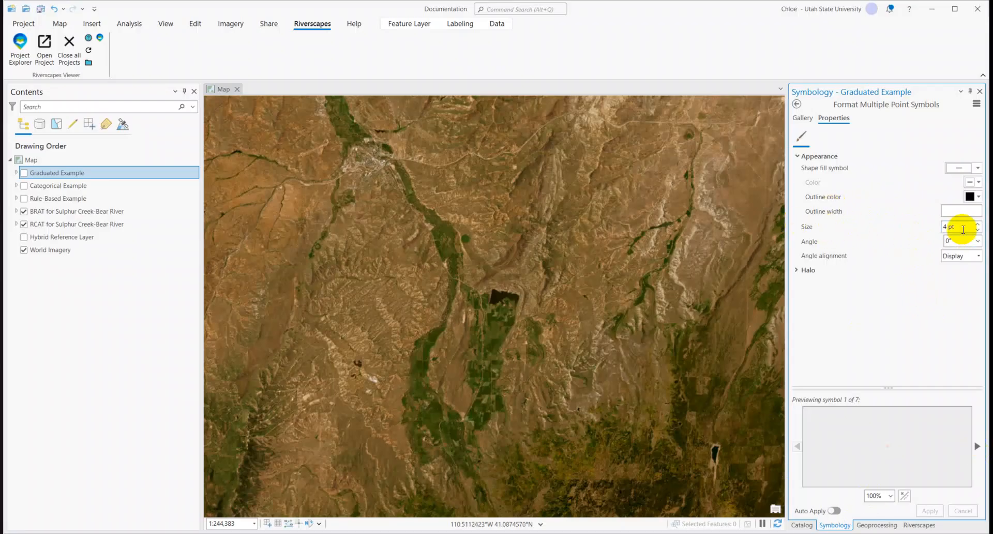
click(954, 211)
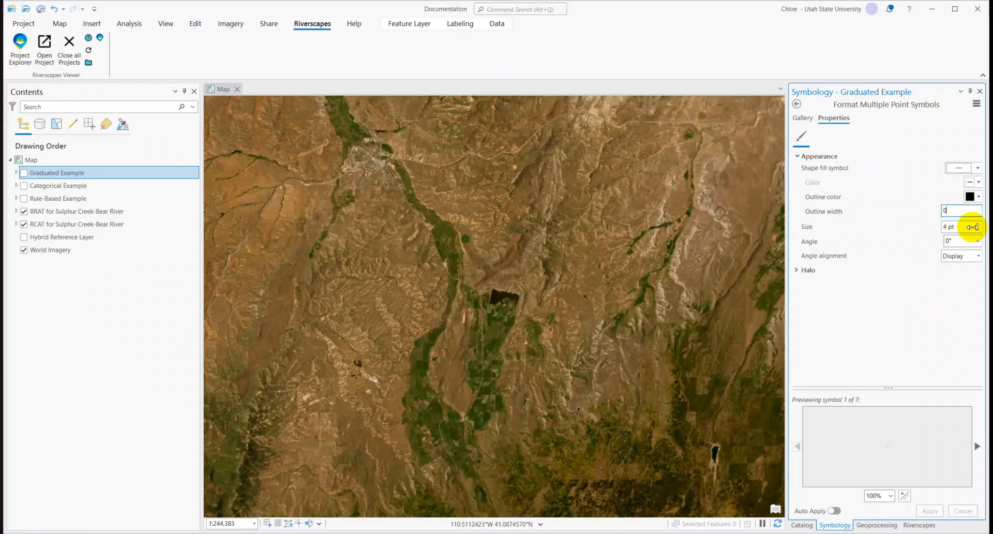
text(0)
key(Return)
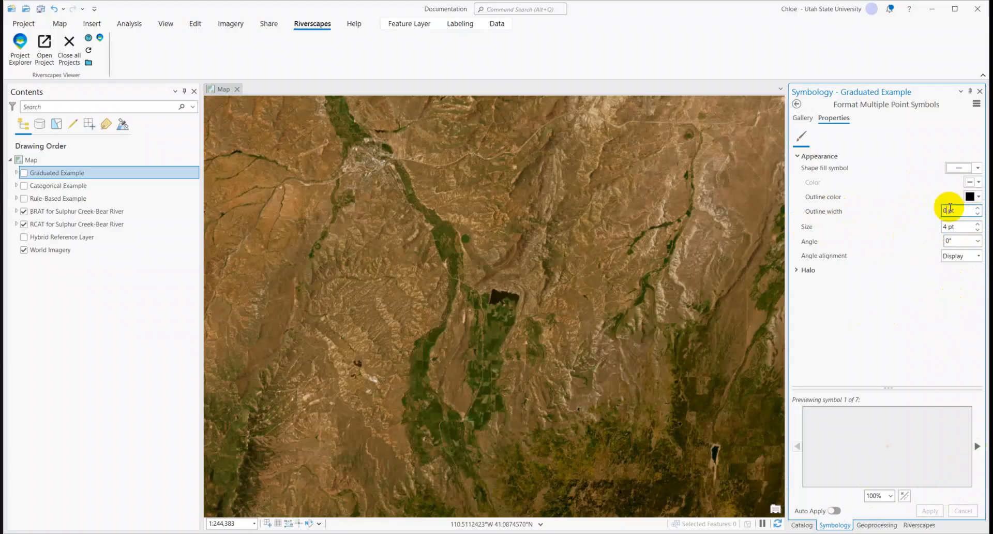
click(973, 447)
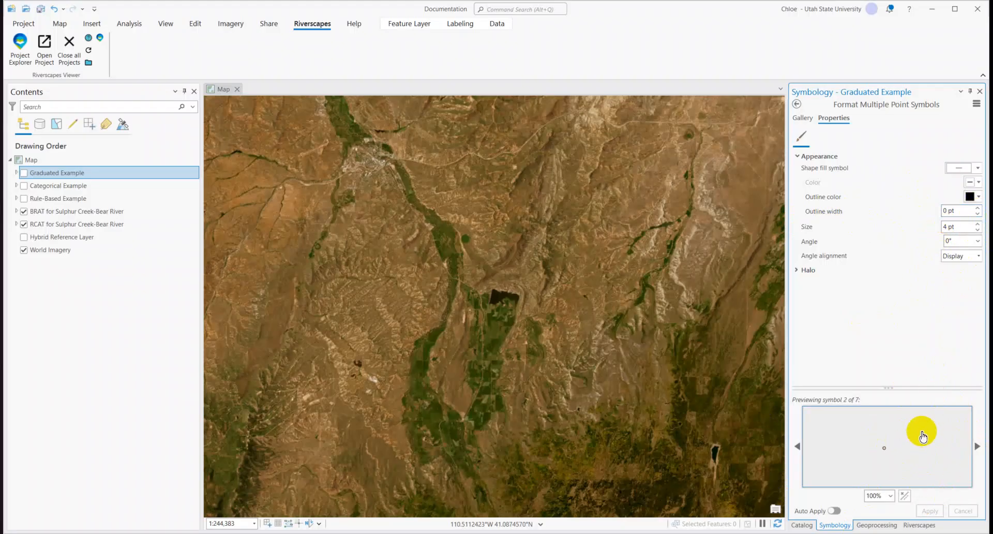
drag(893, 456, 920, 436)
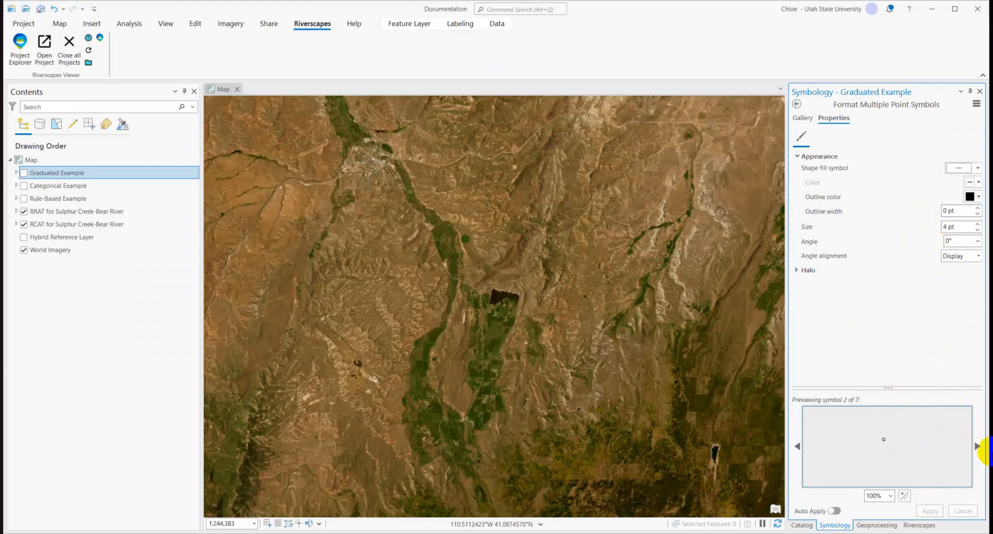
click(977, 446)
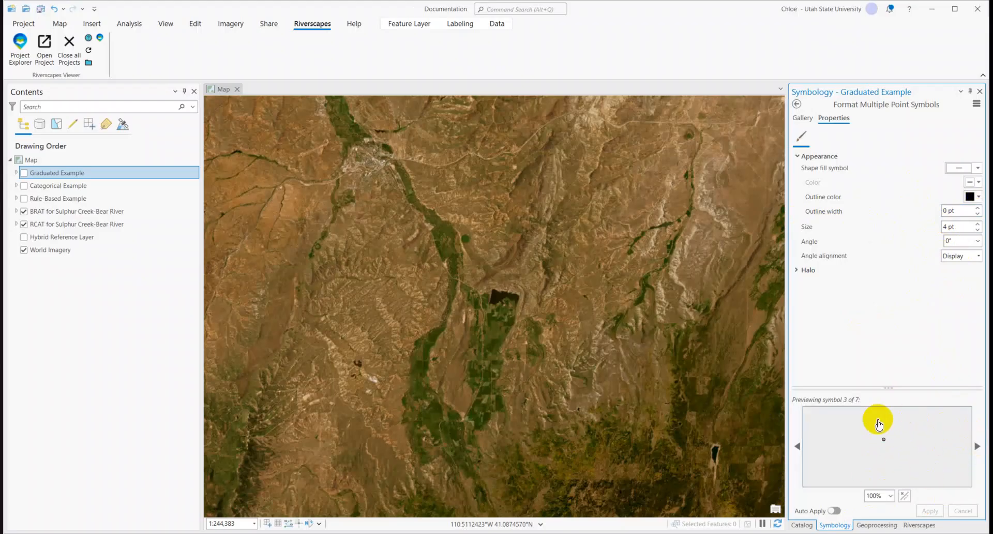
click(978, 208)
click(978, 215)
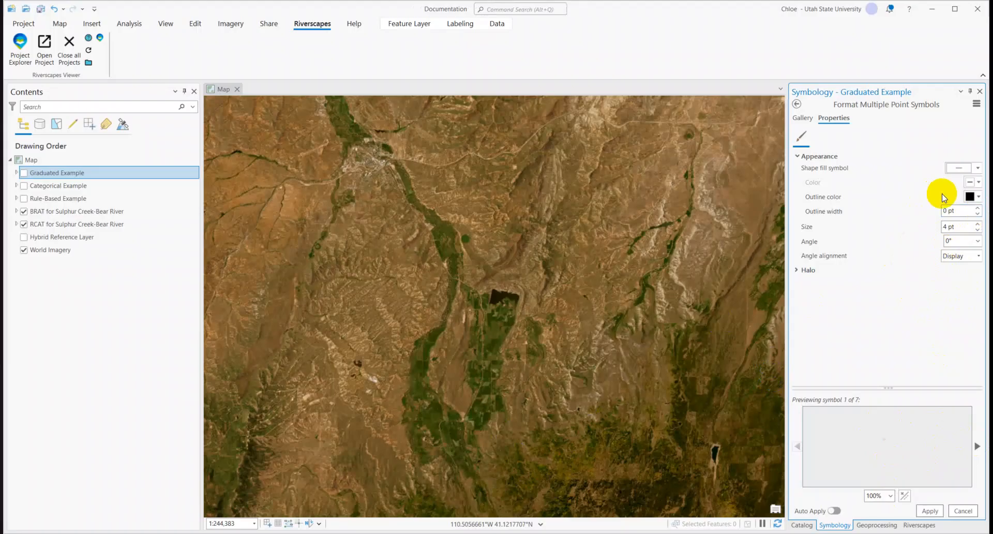
click(978, 448)
click(977, 448)
click(977, 447)
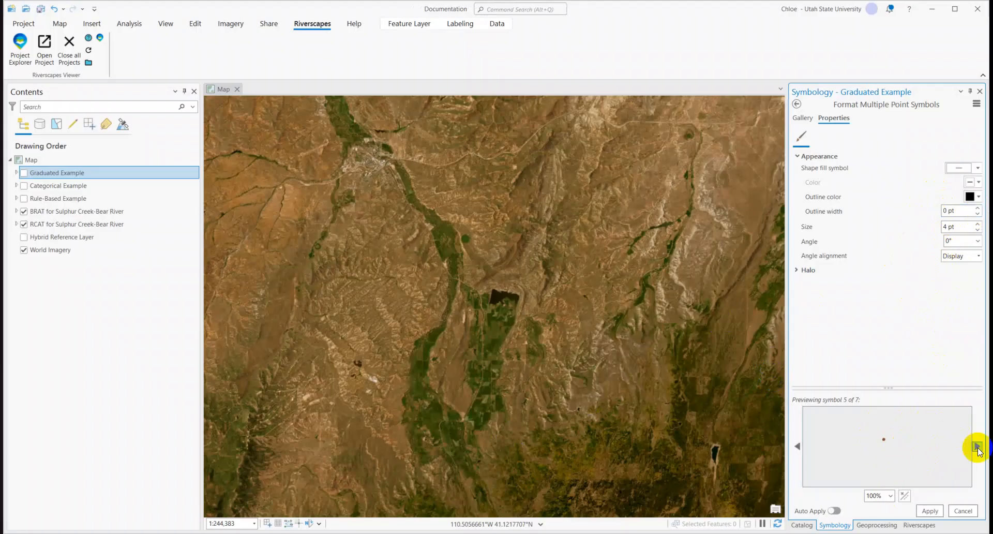
click(978, 447)
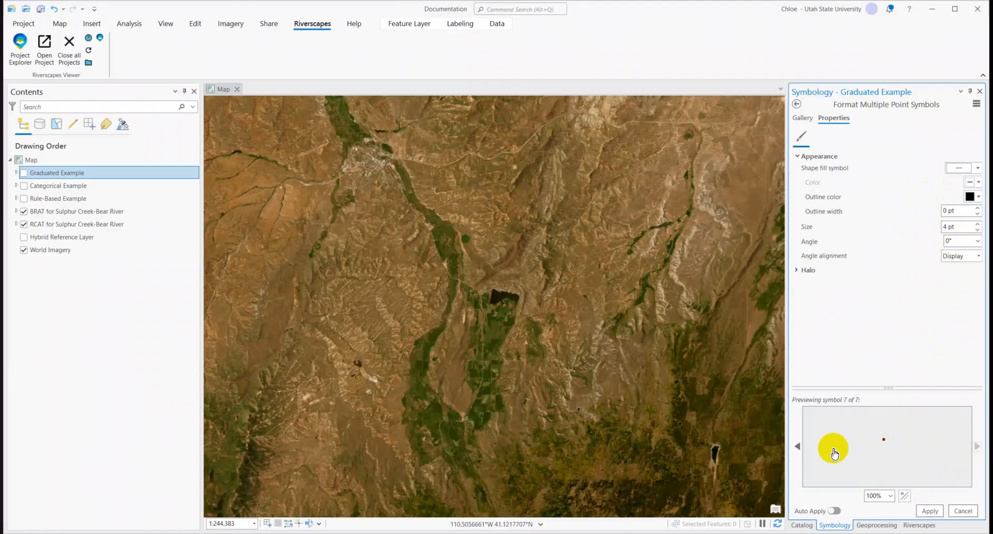
Set the size of all Graduated Example symbols to 6 pt, preview them, apply the formatting and return to the primary symbology
click(978, 225)
click(978, 226)
click(939, 350)
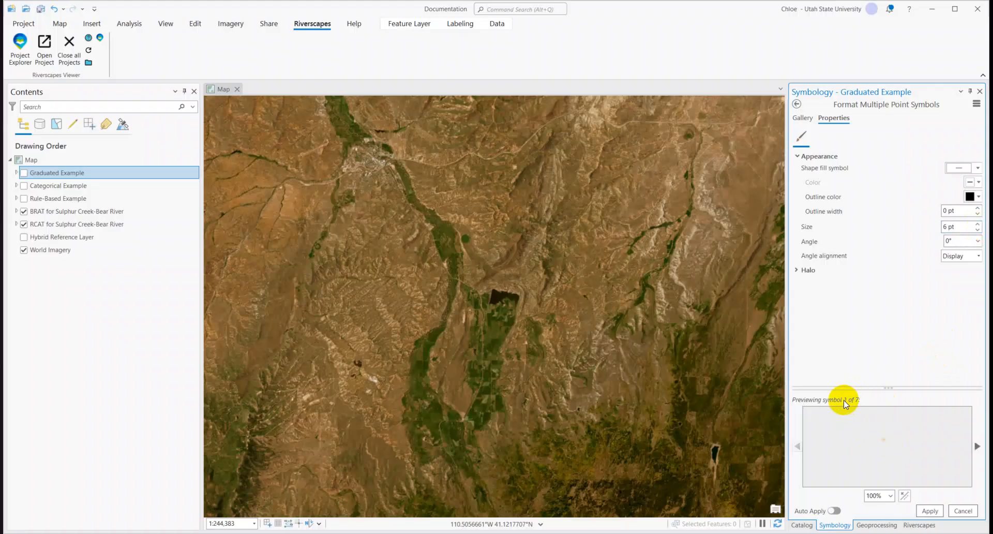
click(977, 447)
click(978, 447)
click(978, 447)
click(978, 447)
click(929, 511)
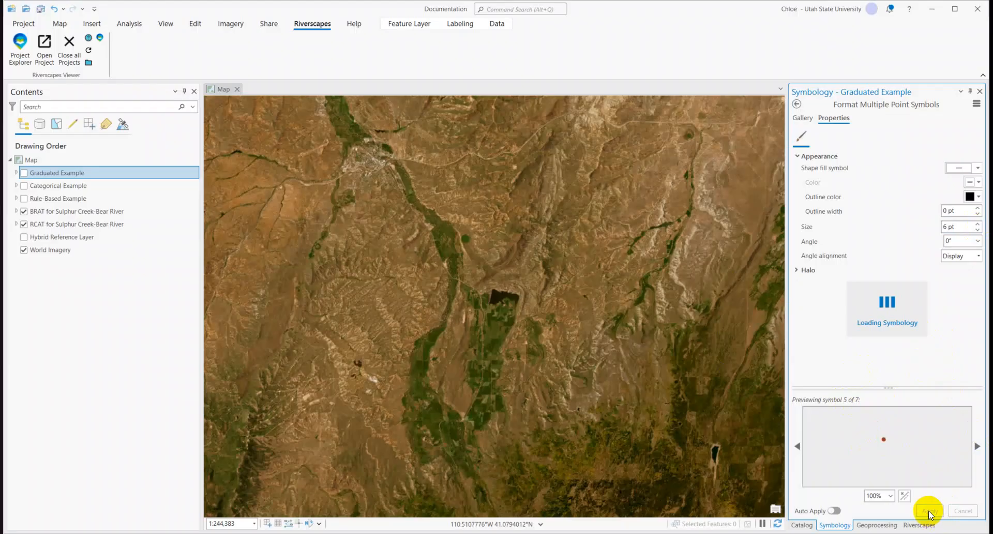
click(797, 104)
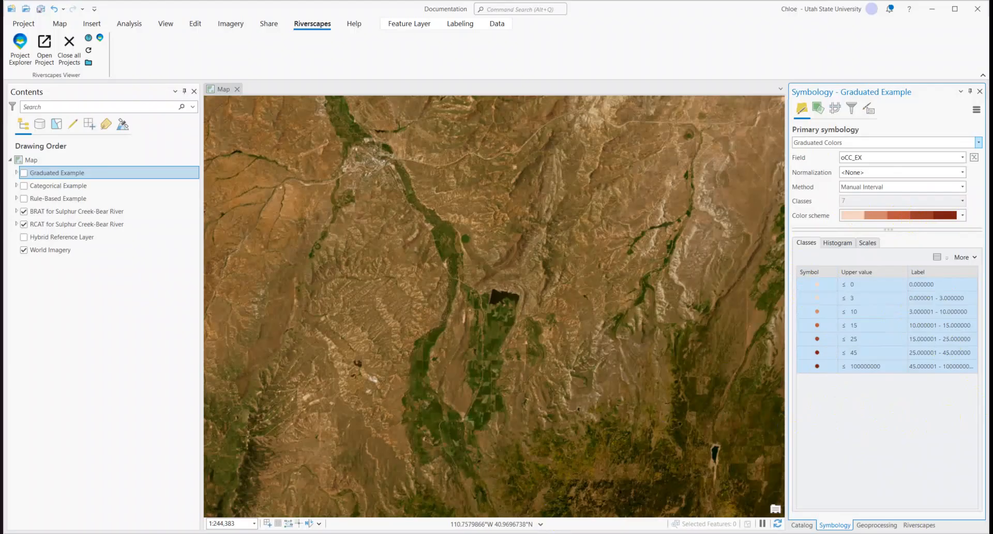
Check which values can be added to the Categorical Example's Limitation classes and view the Graduated Example's legend
click(439, 471)
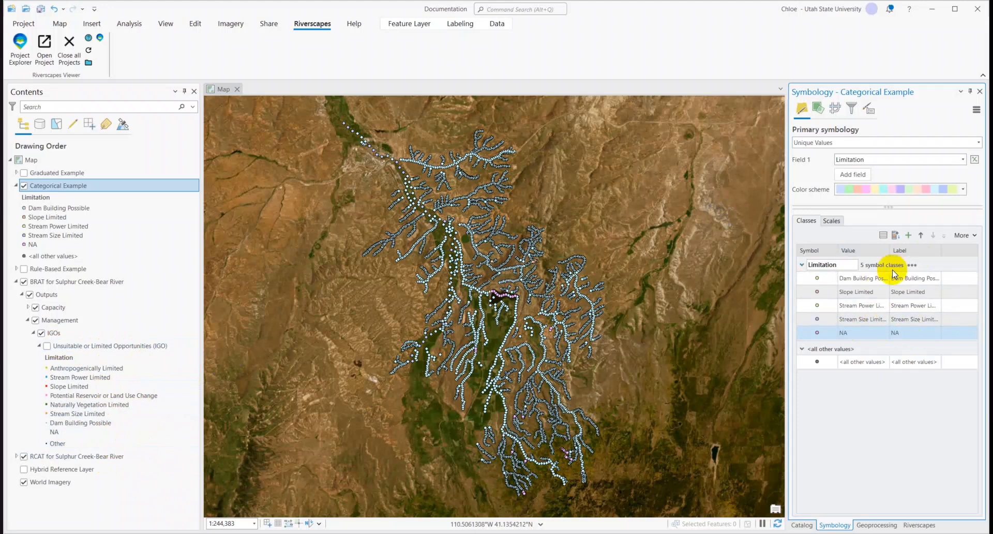
click(909, 237)
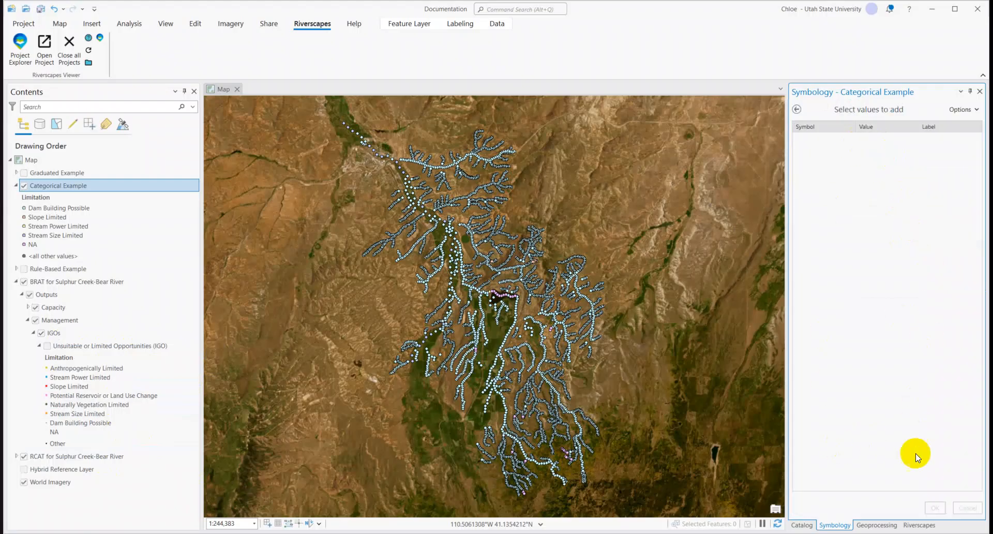
click(797, 110)
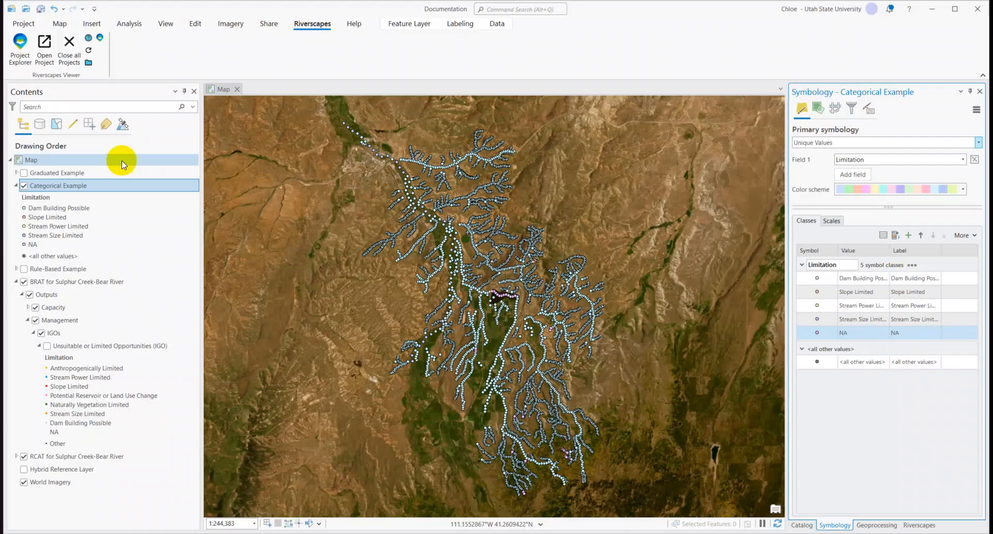
click(16, 173)
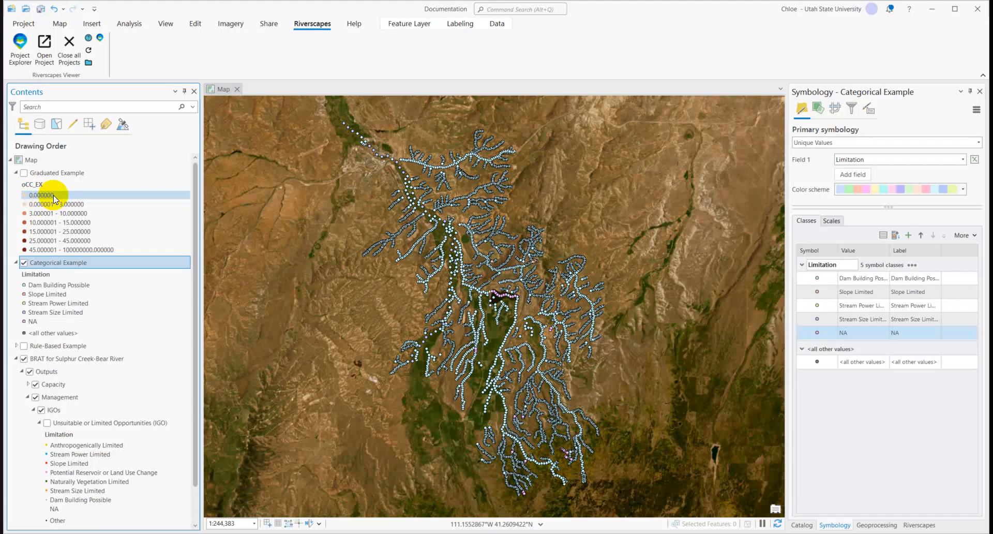
click(17, 173)
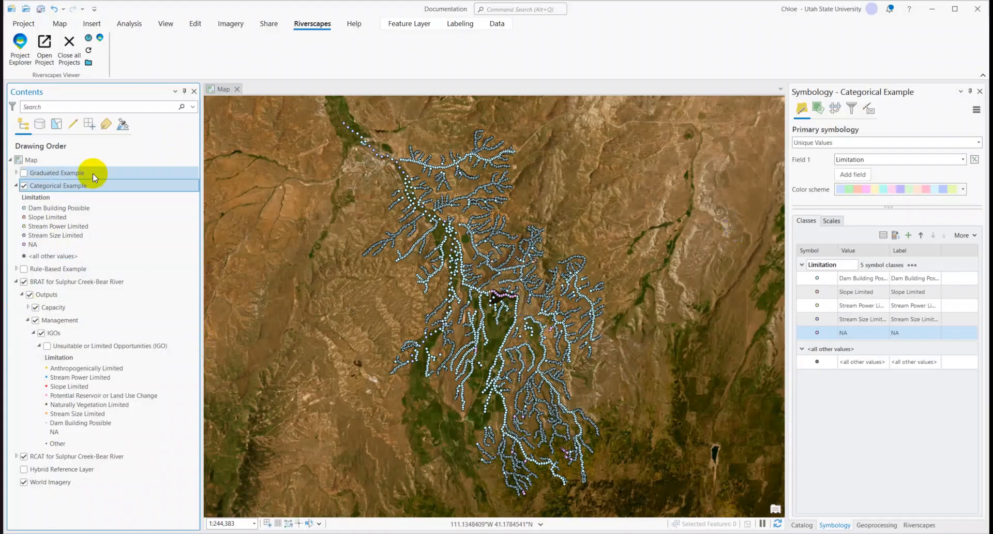
Open the Categorical Example layer's attribute table and dock it as a full view beside the map
right_click(80, 186)
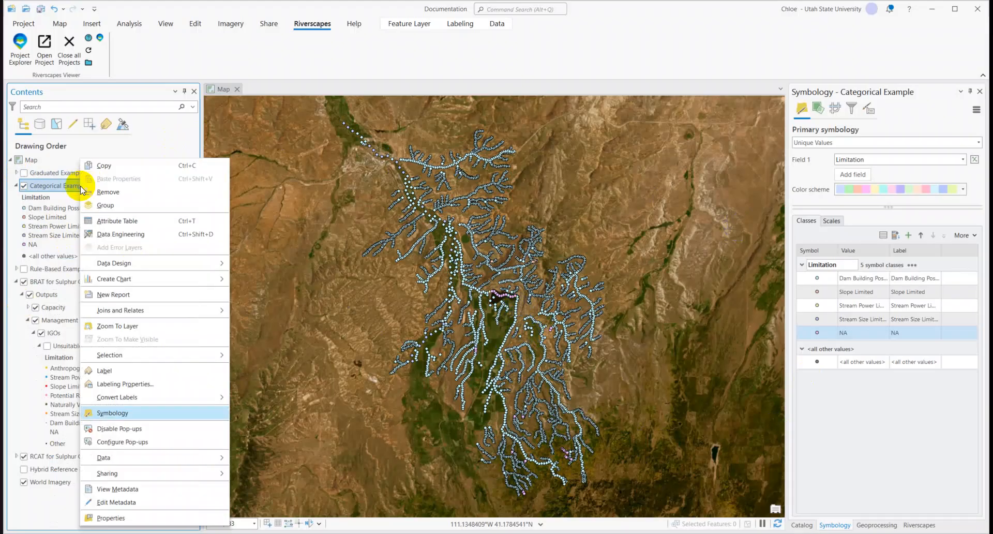
click(102, 221)
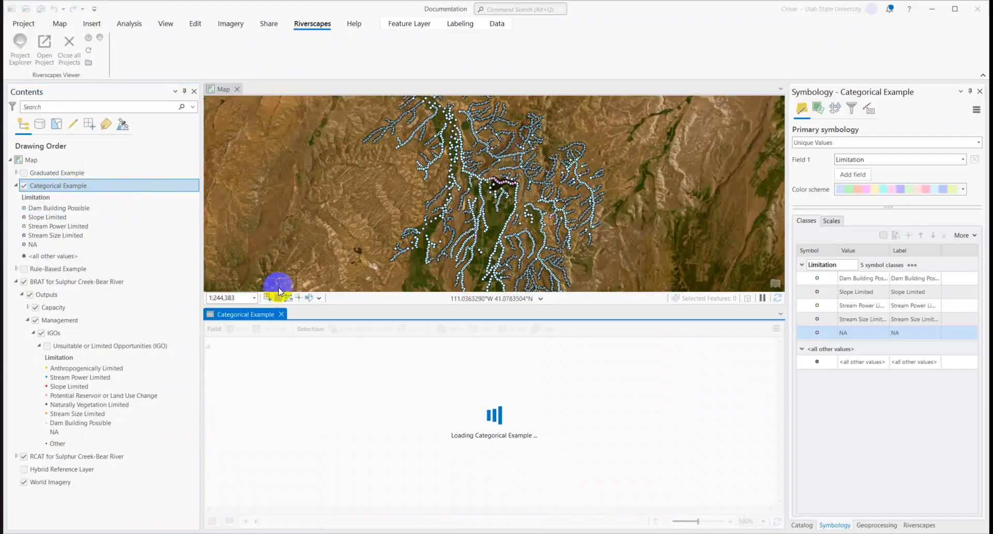
drag(232, 314, 281, 87)
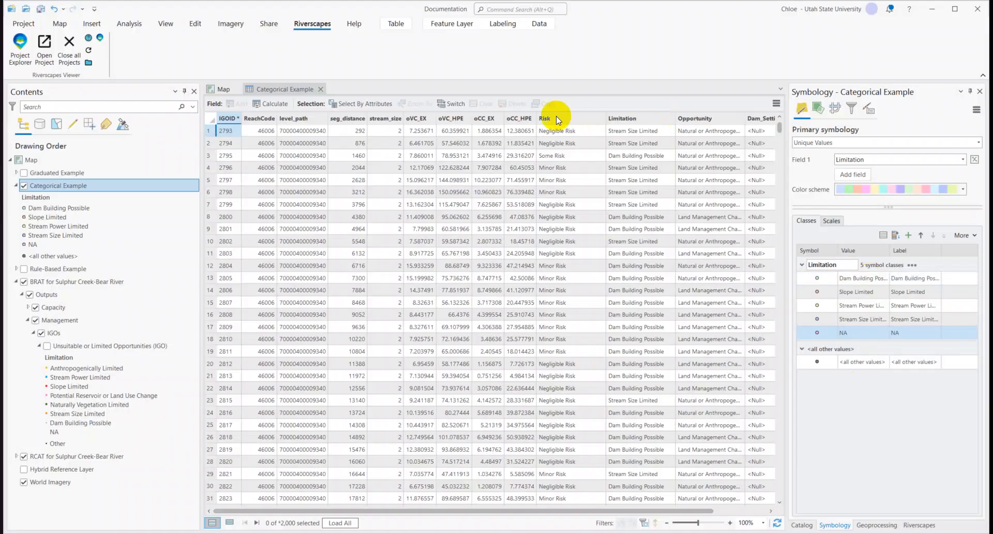
Try to change the first row's Risk value to "Anthropogenically Limited" and close the attribute table
click(559, 130)
click(557, 130)
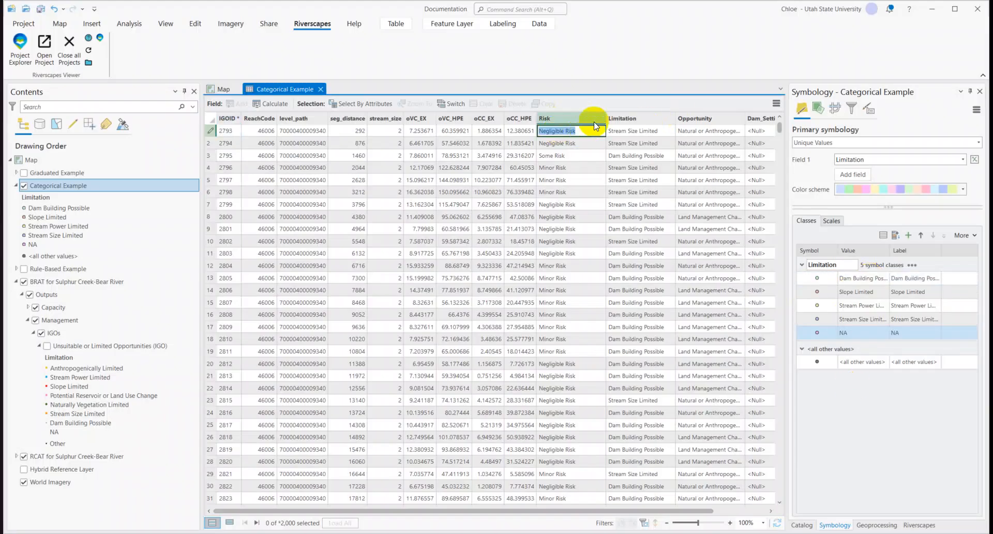
text(Anthropogenically Limited)
key(Return)
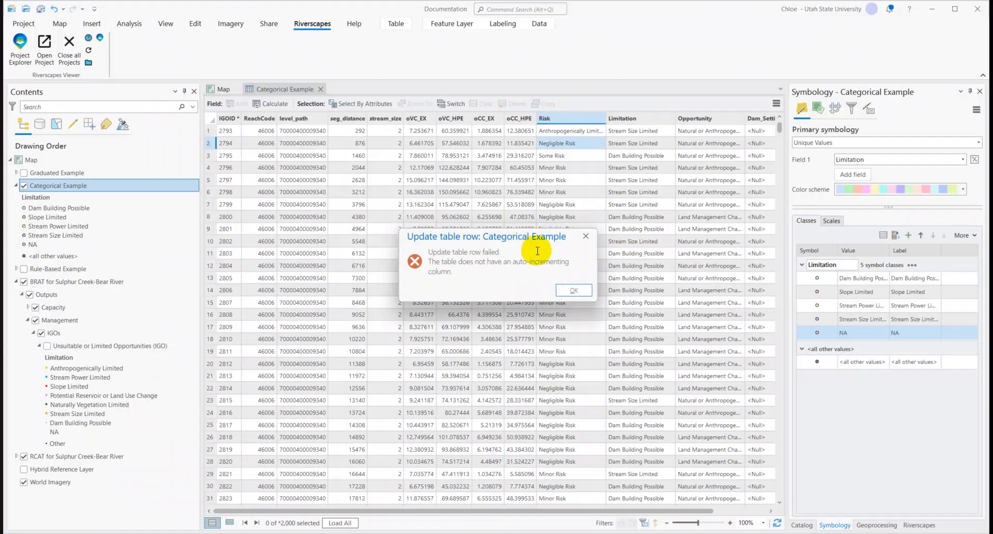
click(571, 290)
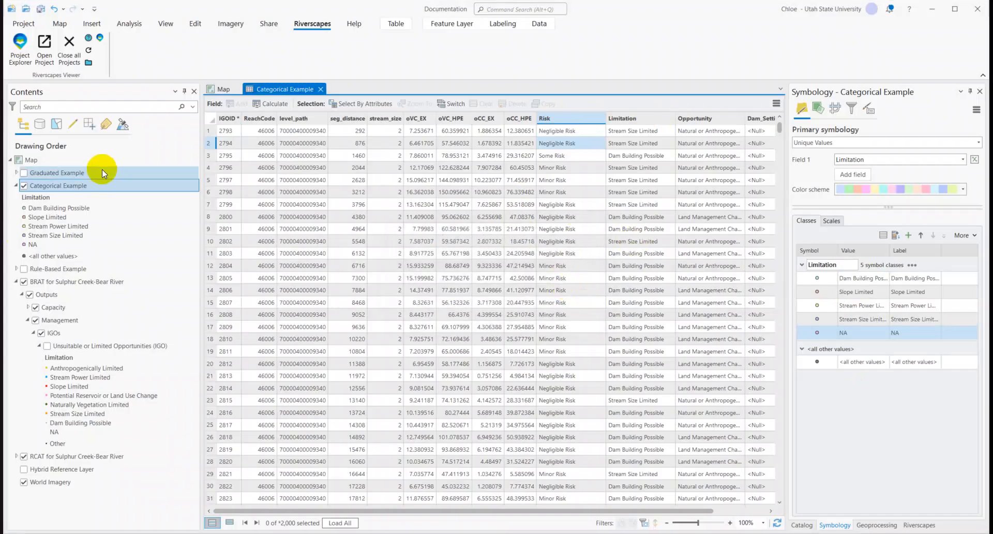
click(320, 90)
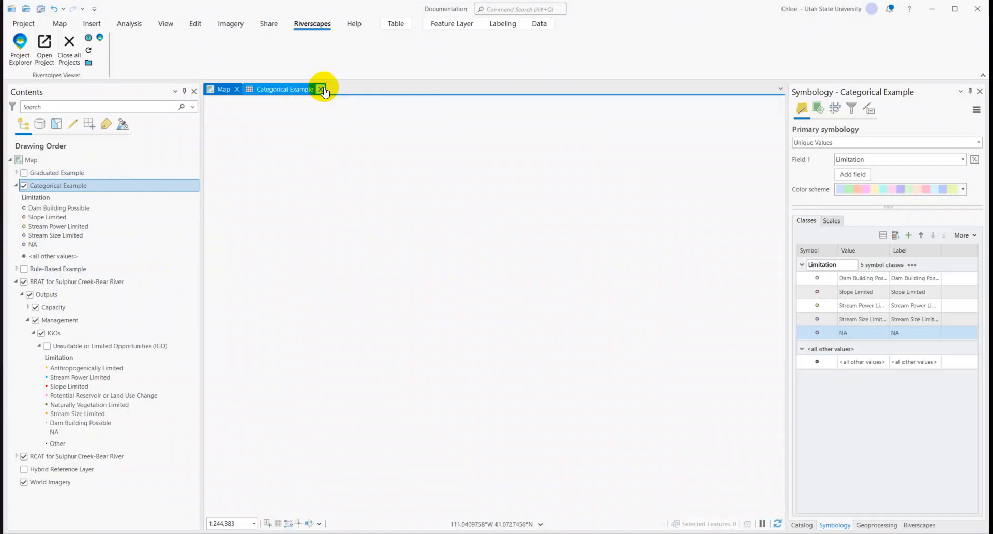
Start exporting the Categorical Example layer's features and place the Export Features dialog over the map
right_click(51, 185)
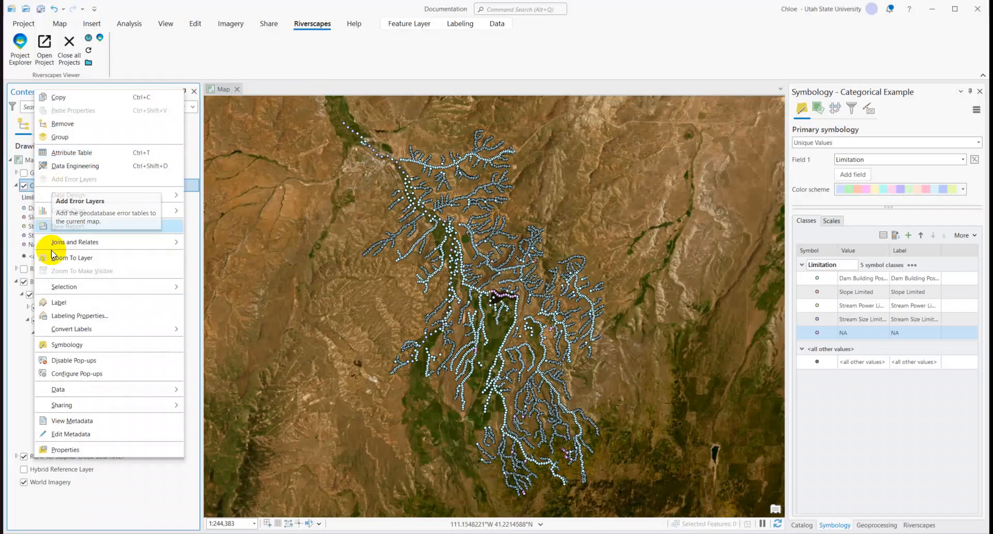
click(176, 388)
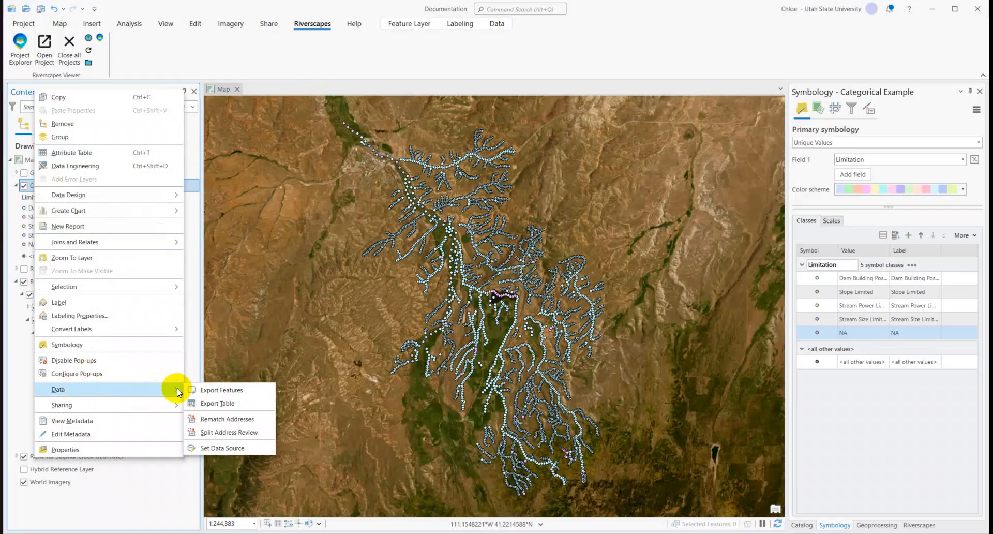
click(215, 392)
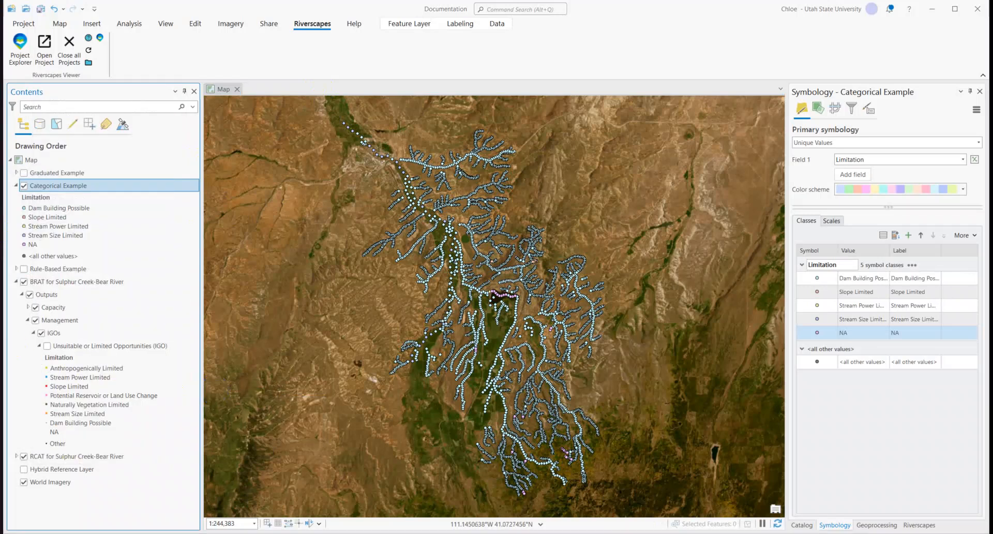
drag(52, 129, 411, 139)
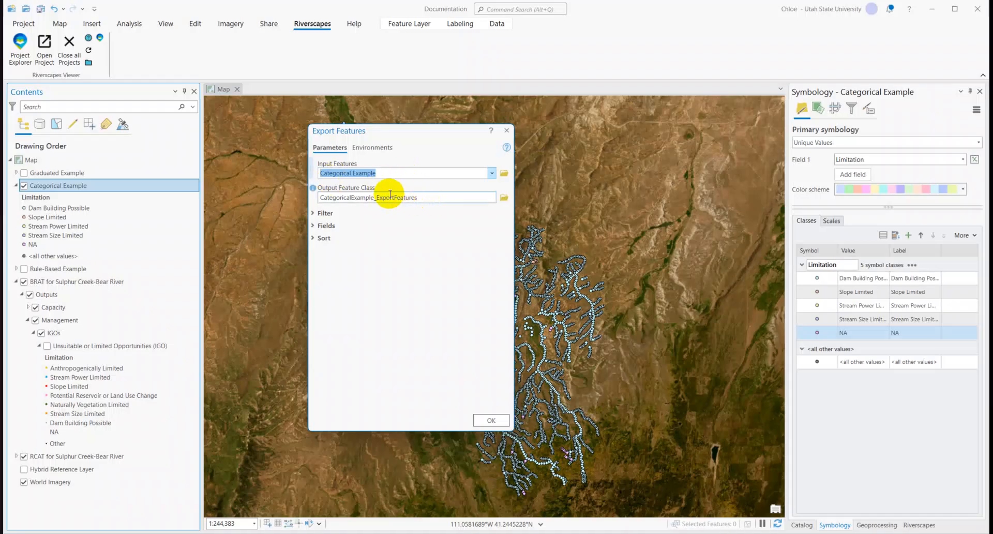
Name the output feature class CategoricalExample_Edited in the Documentation geodatabase
click(438, 198)
click(453, 198)
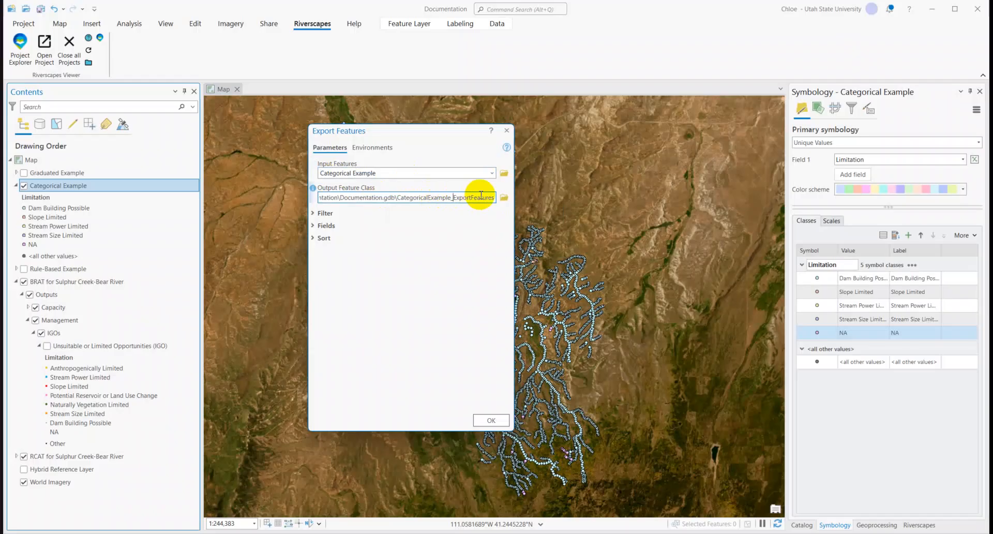
key(Delete)
key(Delete)
key(Delete)
key(Delete)
key(Delete)
key(Delete)
key(Delete)
key(Delete)
key(Delete)
key(Delete)
key(Delete)
key(Delete)
key(Delete)
key(Delete)
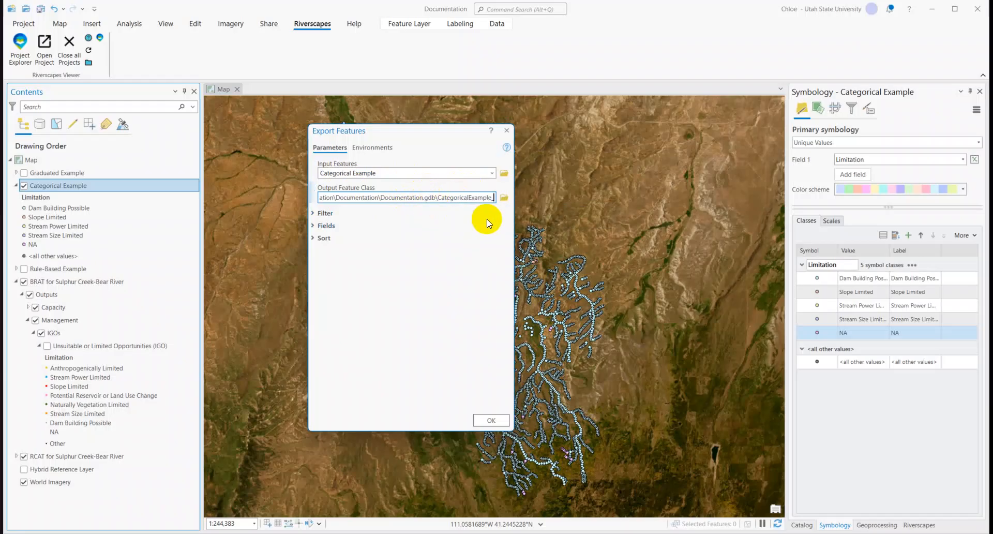
text(Edited)
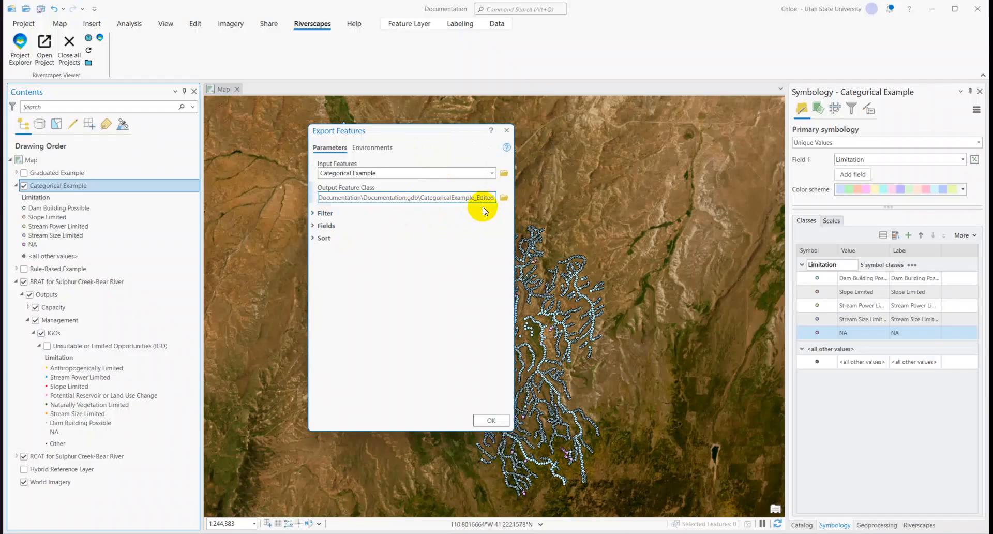
Review the field map and its options in the Fields section of the Export Features dialog
click(321, 225)
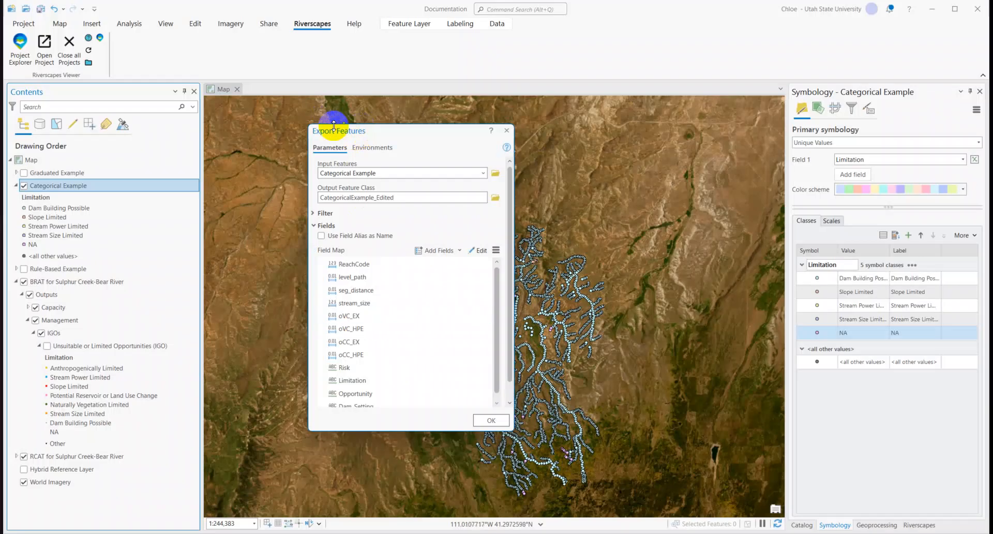
drag(403, 136, 386, 142)
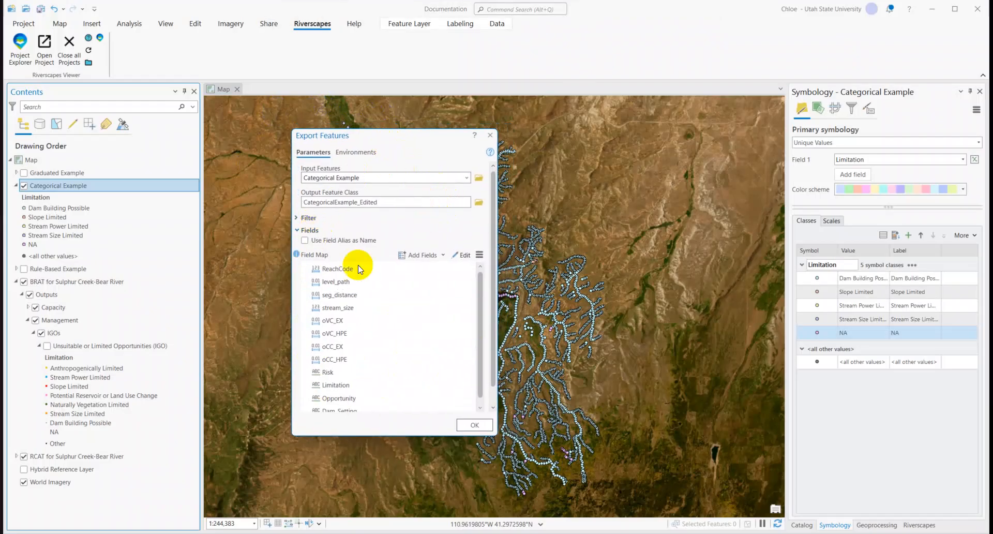
click(479, 254)
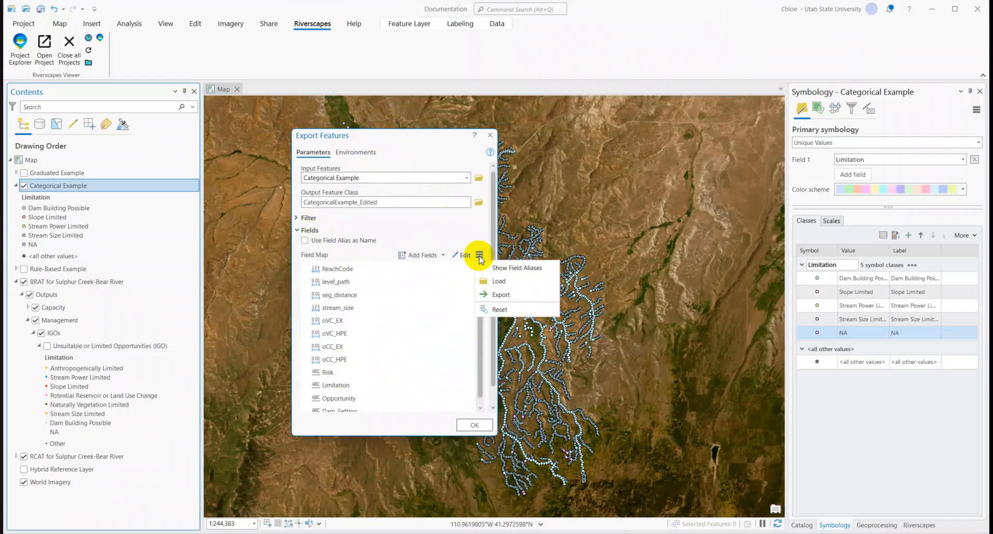
click(491, 310)
click(419, 307)
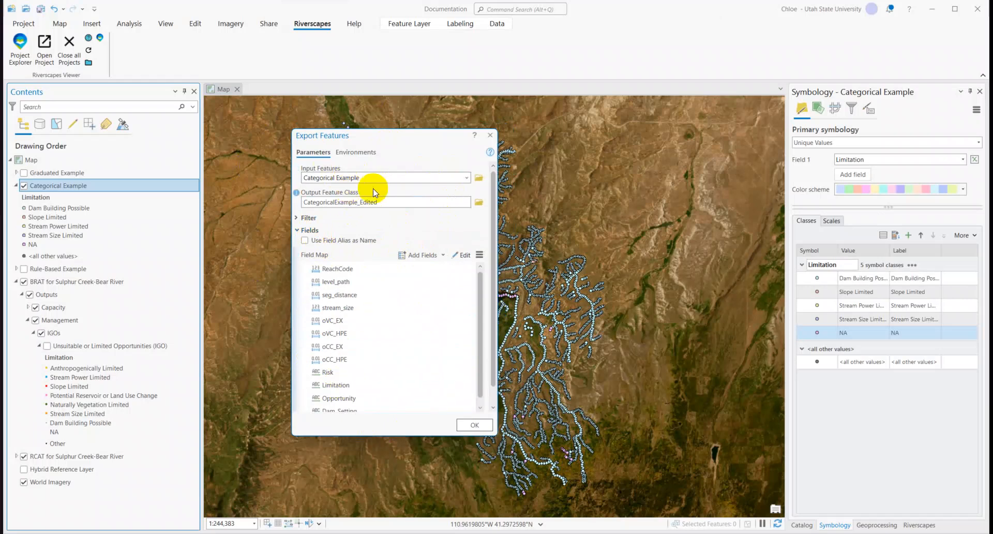
click(298, 230)
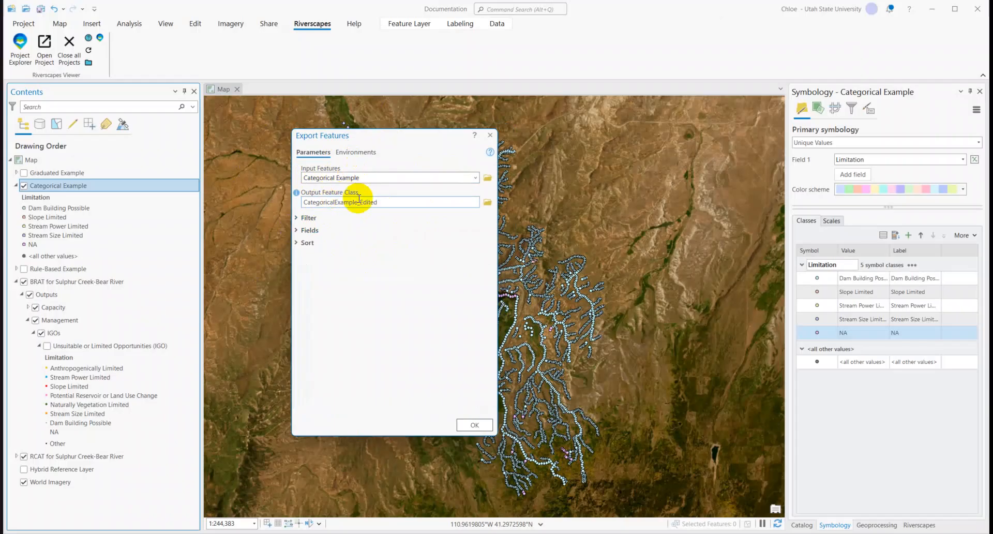
Run the feature export and hide the original Categorical Example layer
click(479, 425)
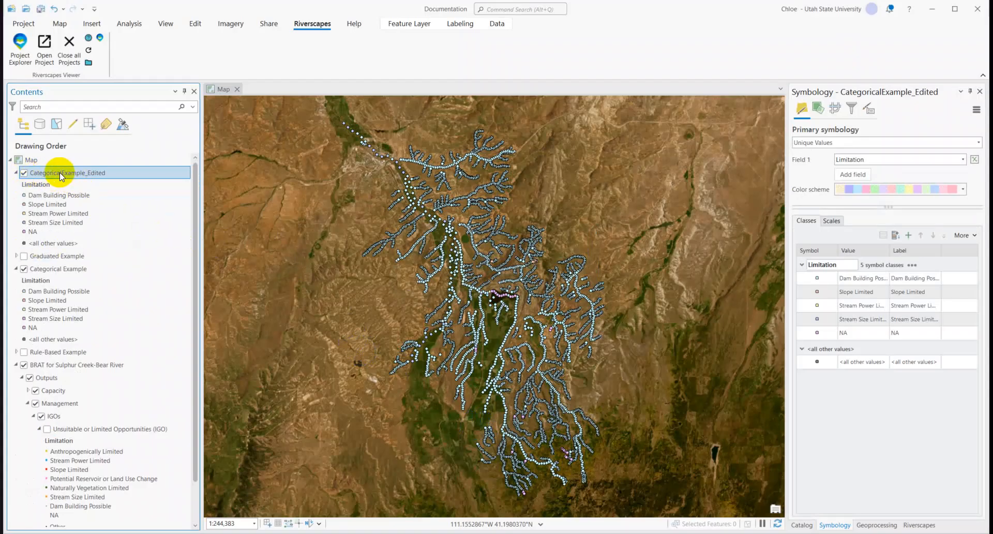
click(24, 268)
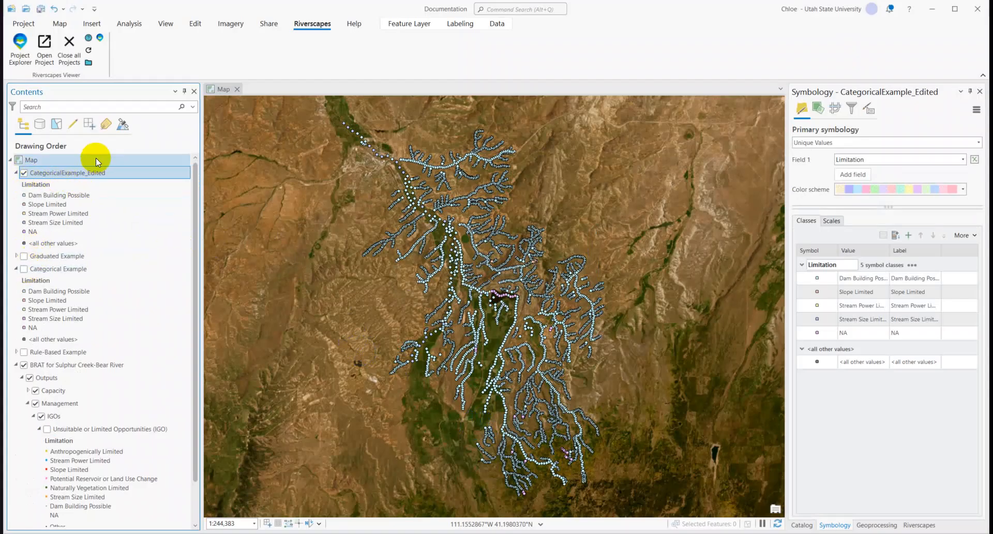
Open the CategoricalExample_Edited layer's attribute table and dock it as a full view beside the map
right_click(79, 173)
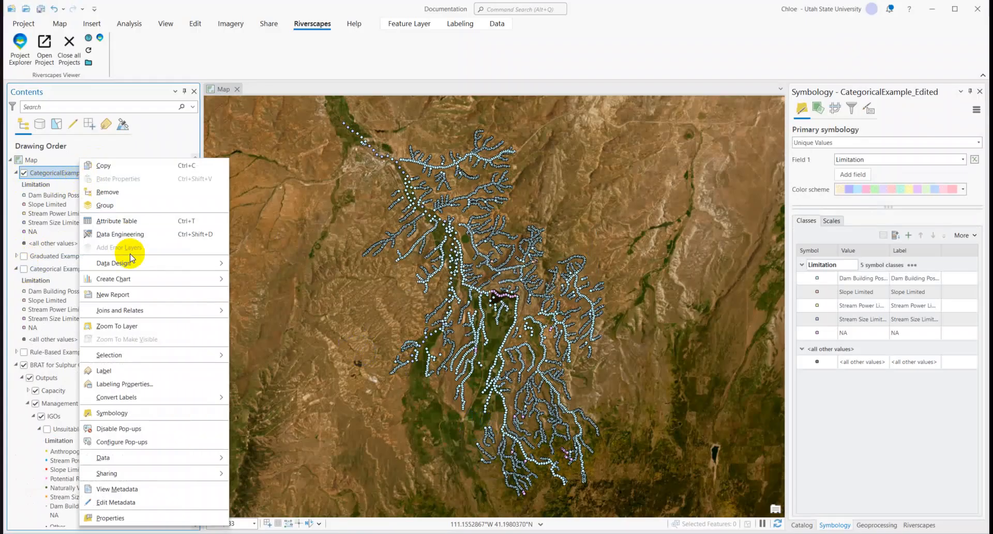
click(129, 221)
drag(264, 313, 289, 90)
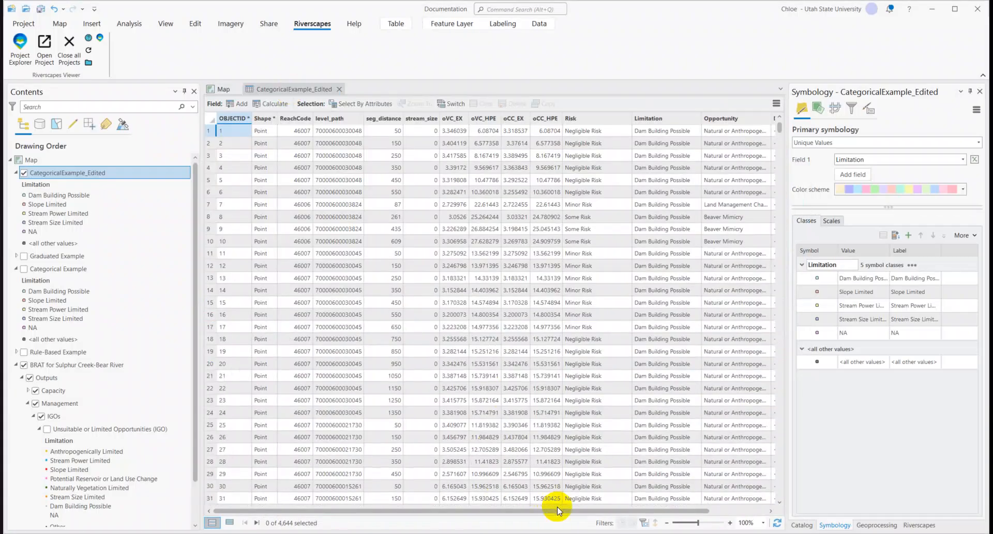
Sort the CategoricalExample_Edited table by the Limitation field in ascending order
drag(530, 511, 583, 510)
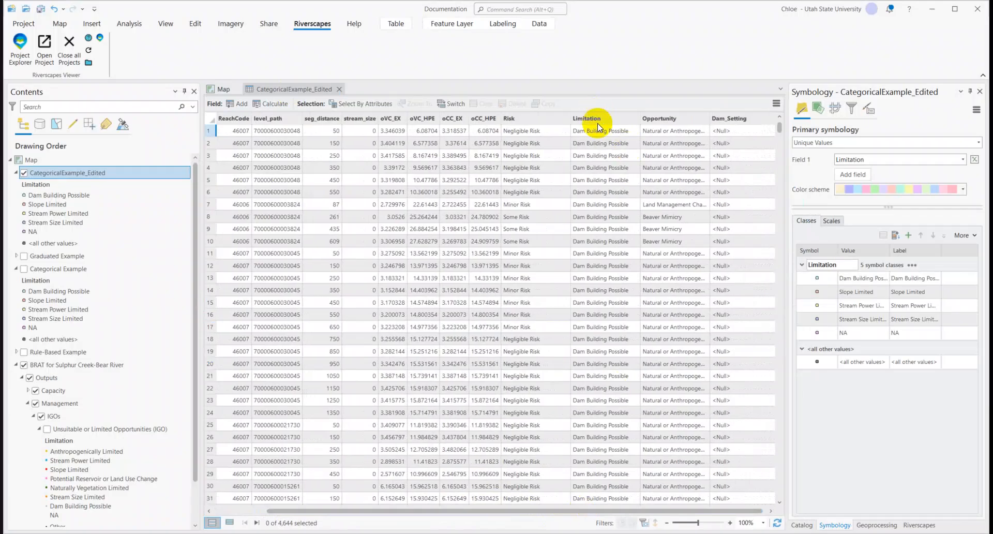
click(614, 119)
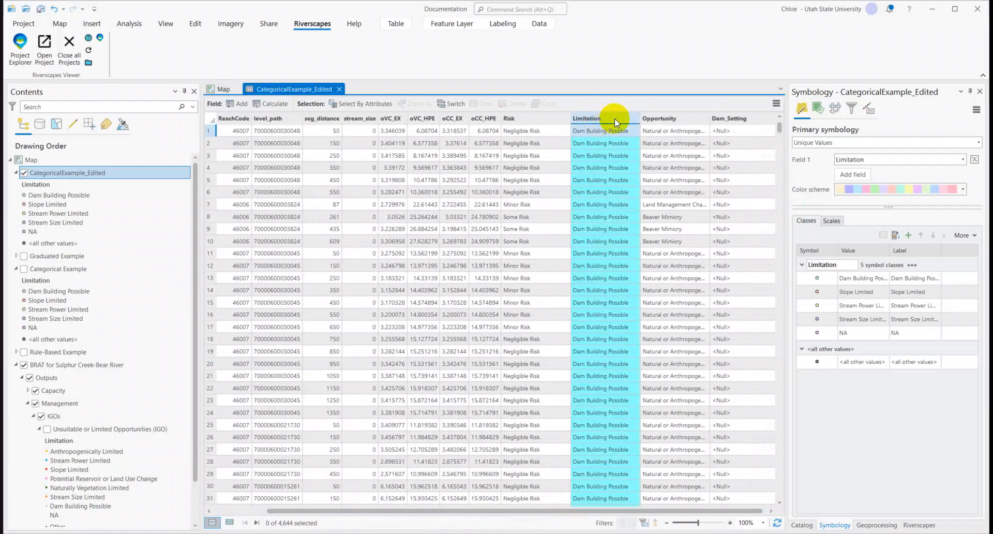
right_click(603, 117)
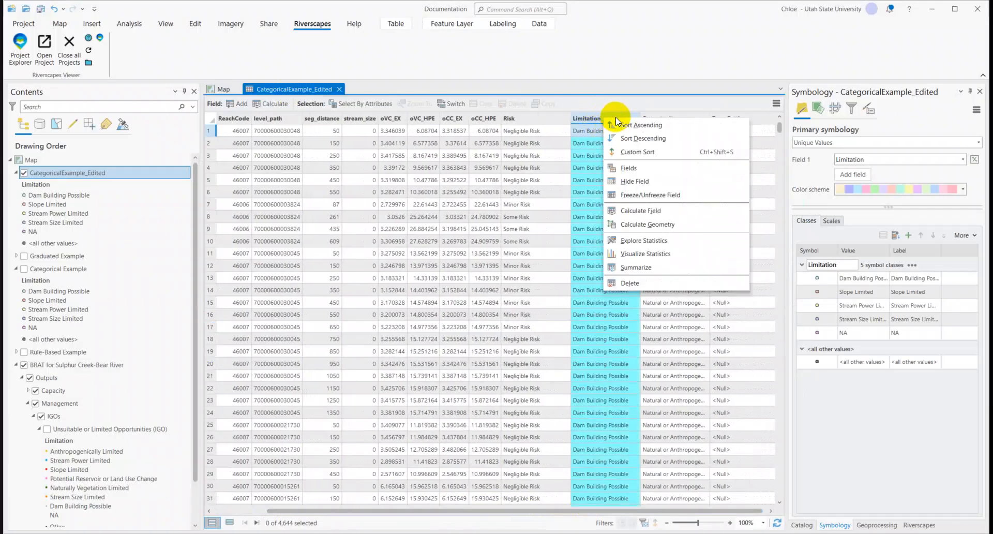
click(635, 125)
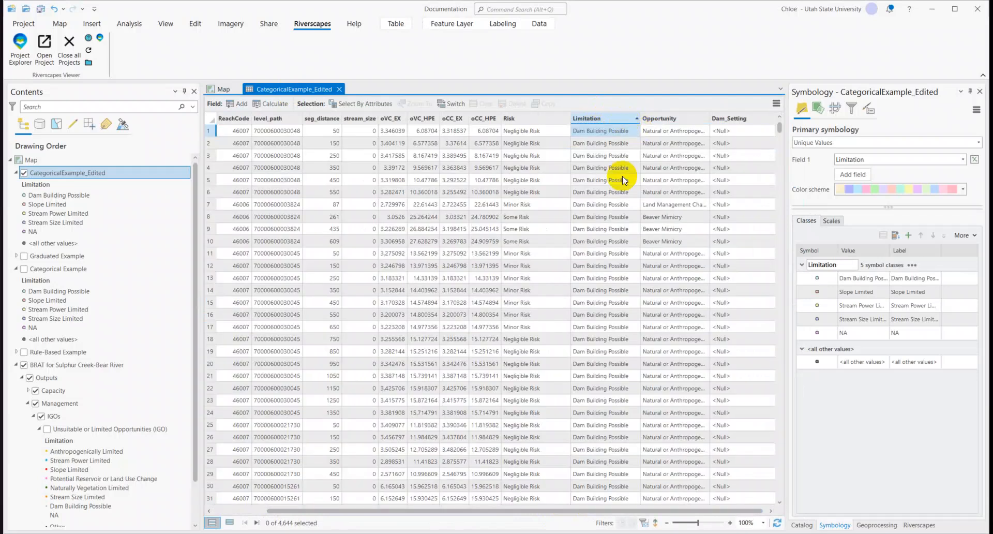
Set the first row's Limitation value to "Anthropogenically Limited" and widen the Limitation column to fit it
scroll(115, 440, down, 2)
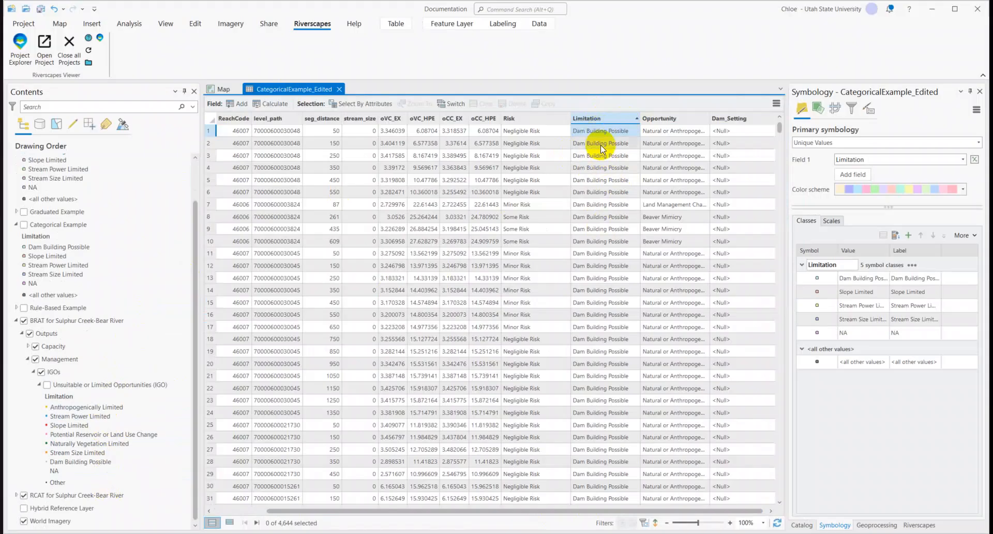
click(594, 131)
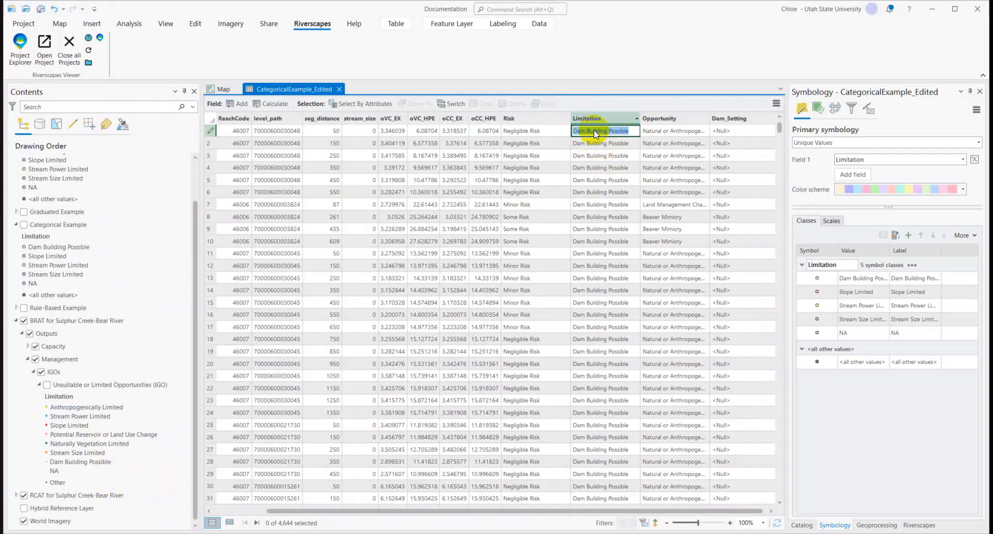
text(Anthropogenically Limited)
key(Return)
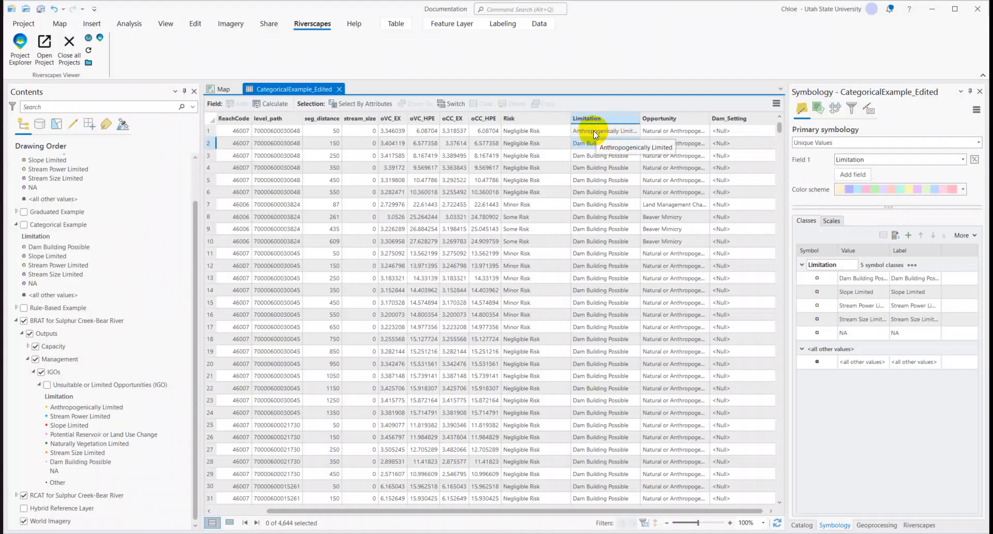
drag(640, 114, 655, 114)
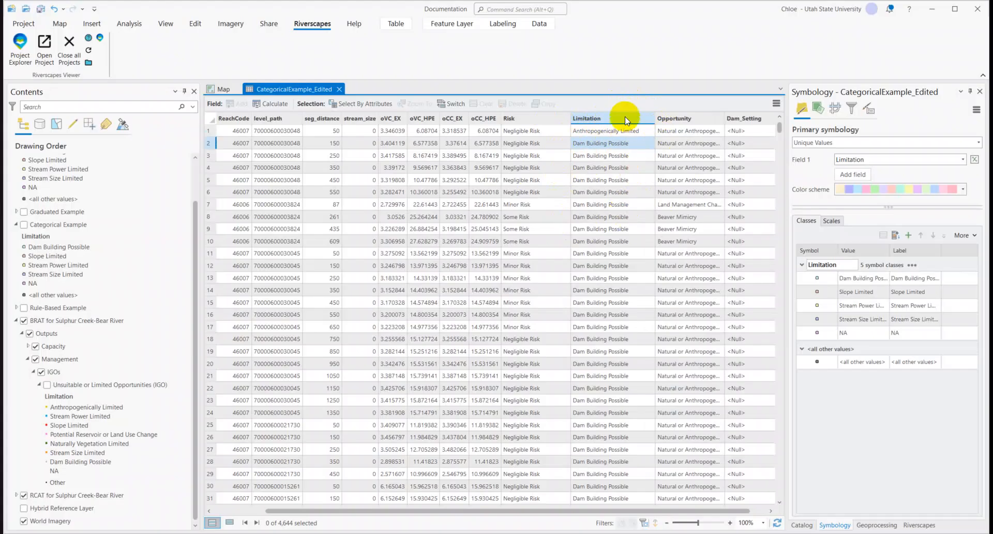
Save the attribute edits made to the CategoricalExample_Edited table
click(195, 24)
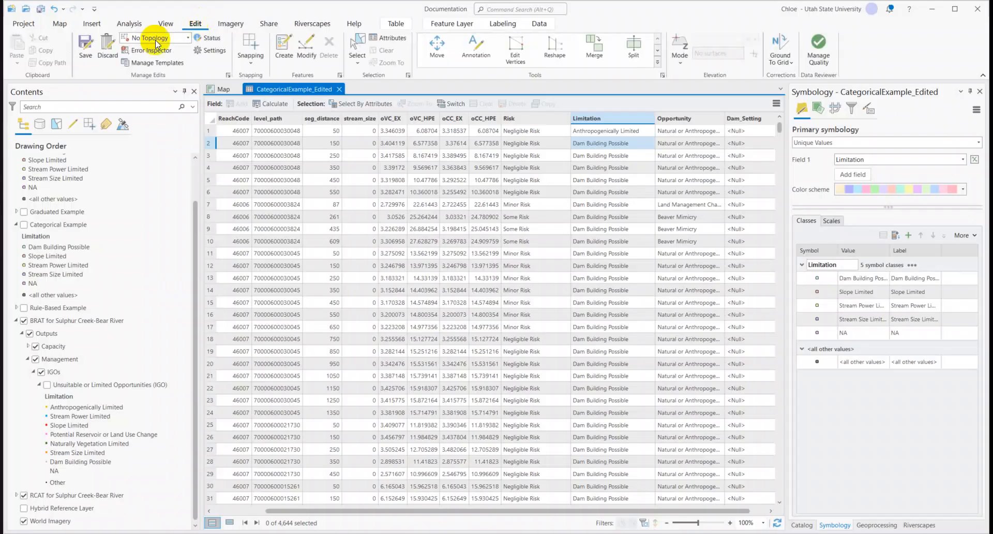
click(86, 47)
click(502, 286)
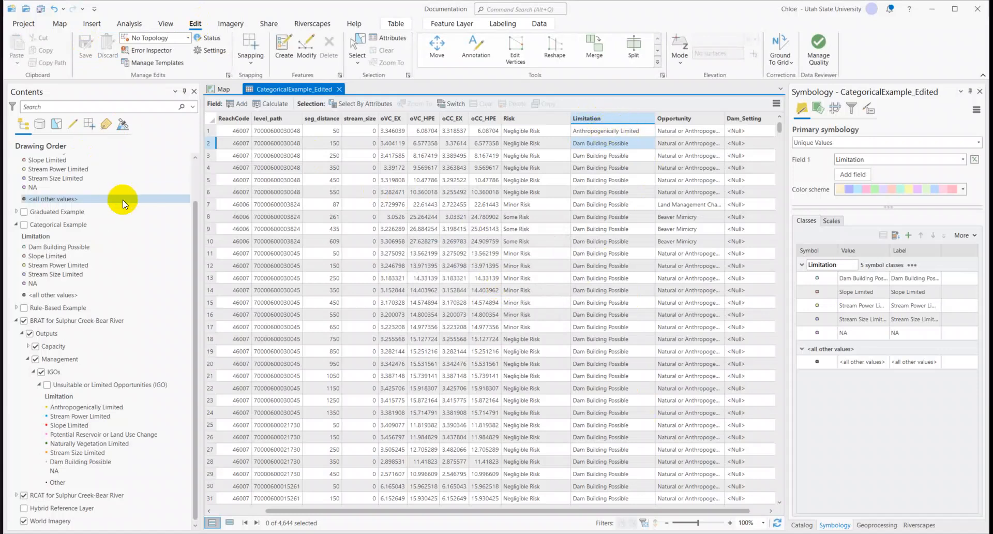
Add the unlisted value Anthropogenically Limited as a Limitation symbol class of the CategoricalExample_Edited layer
scroll(122, 200, up, 2)
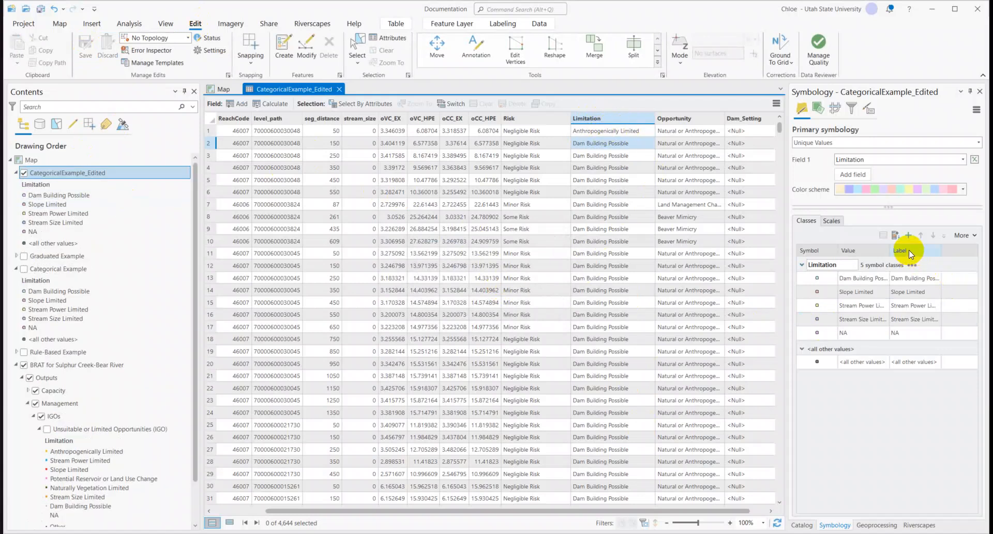
click(908, 234)
click(901, 137)
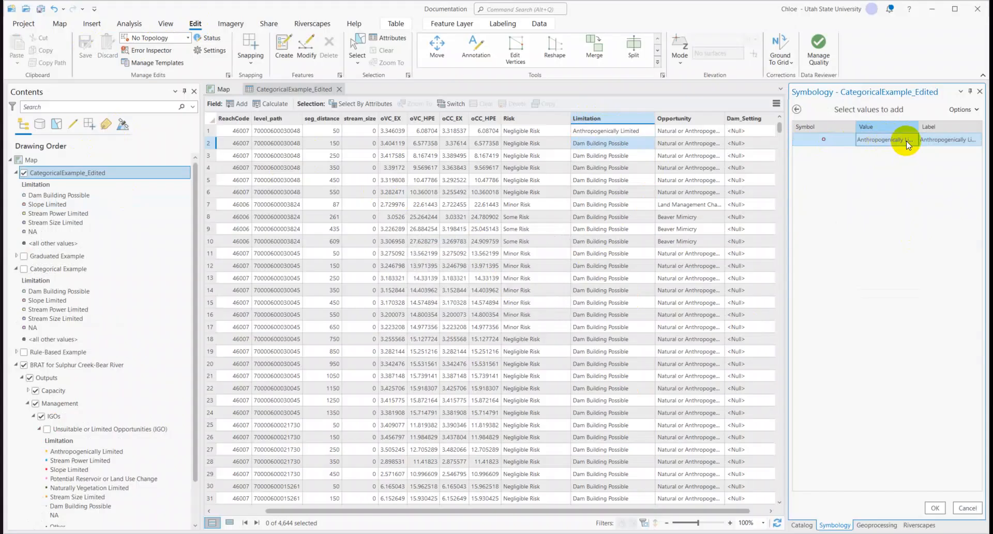
click(935, 509)
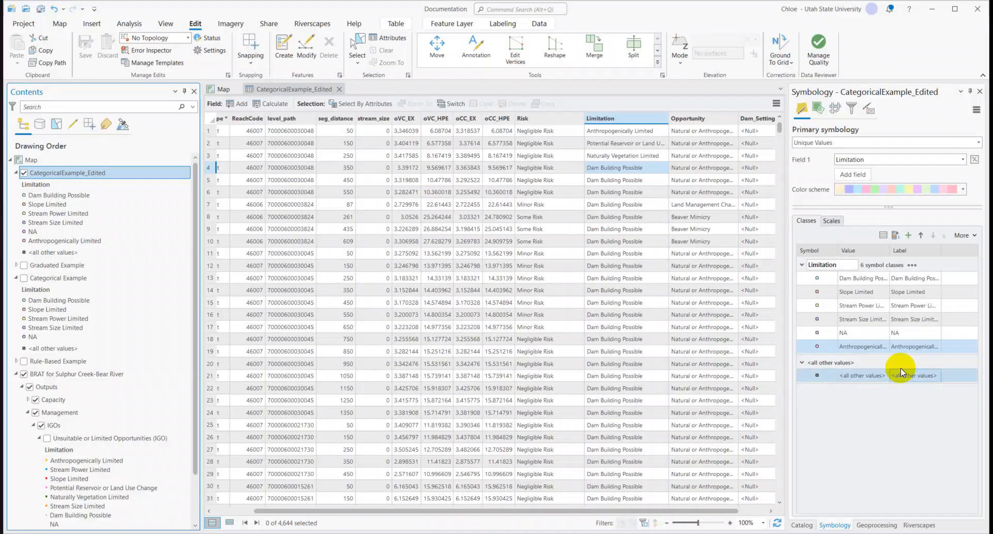
Add the Naturally Vegetation Limited and Potential Reservoir or Land Use Change values as symbol classes and return to the map view
click(906, 236)
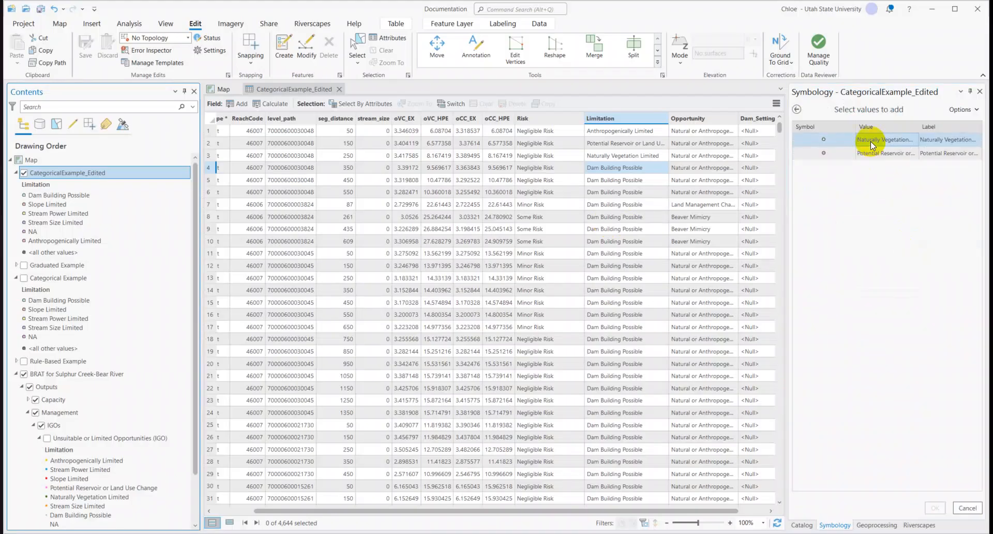
ctrl+click(880, 153)
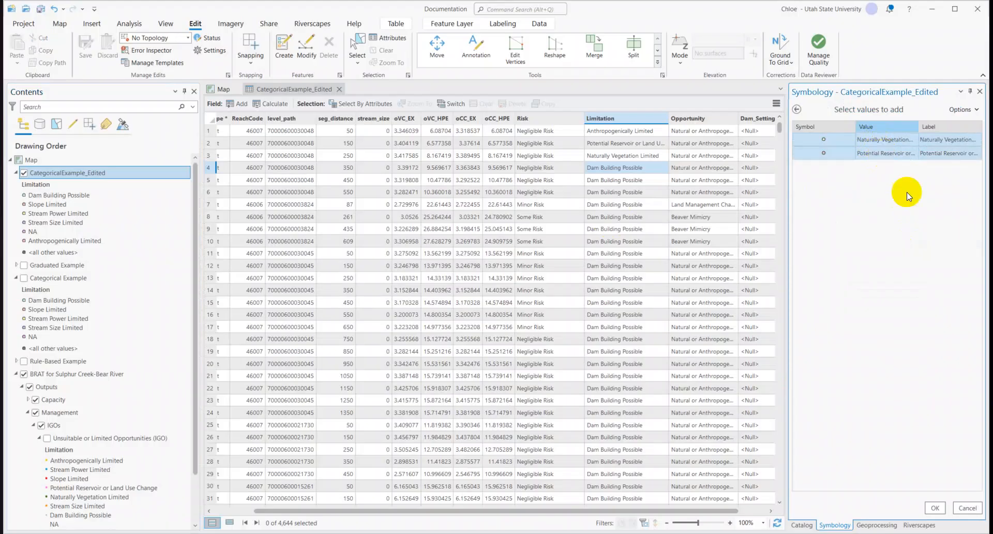
click(931, 504)
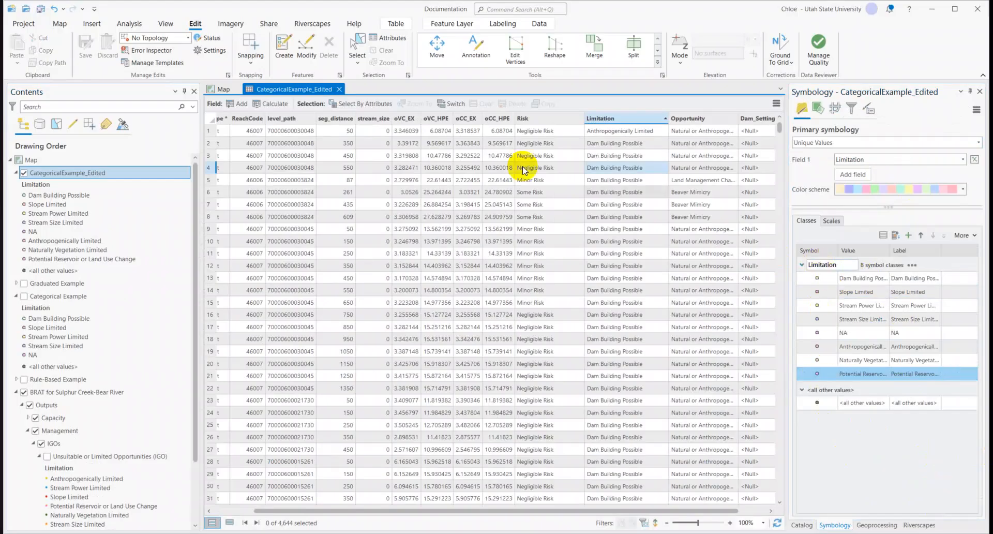
click(222, 91)
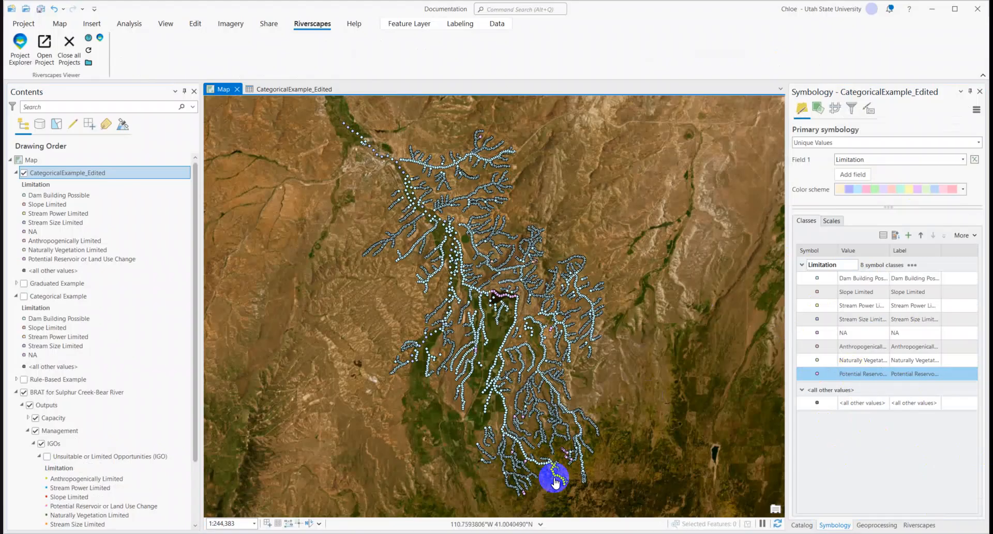
click(439, 401)
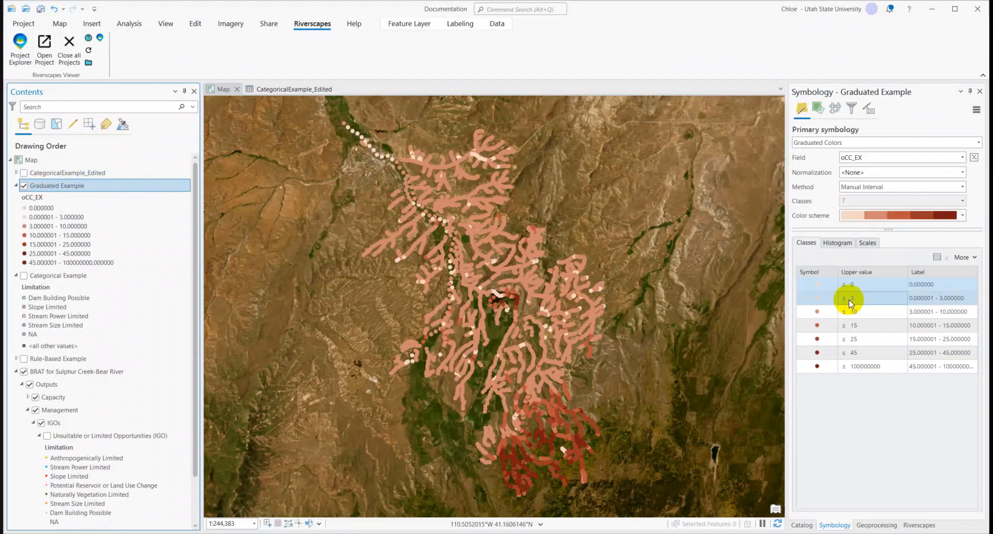
click(851, 200)
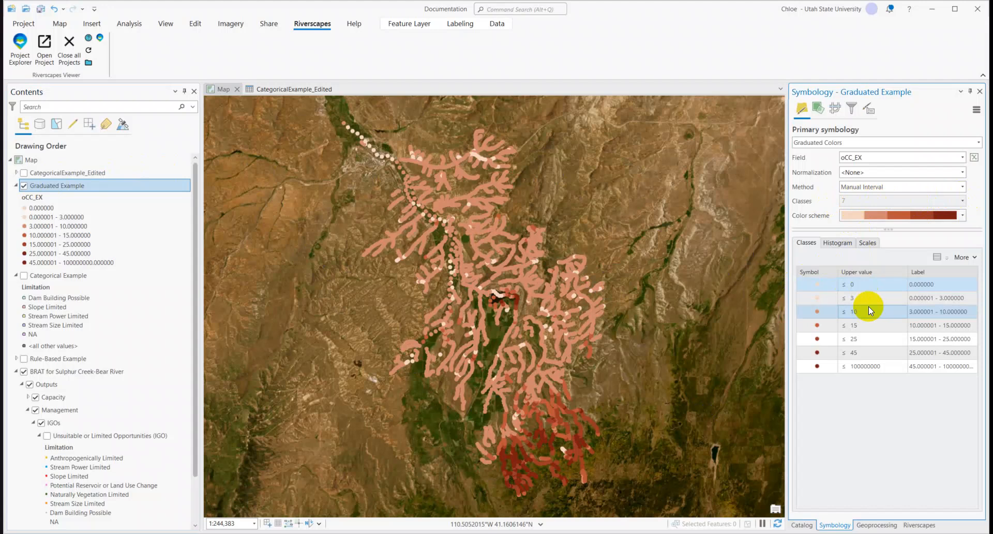
right_click(883, 368)
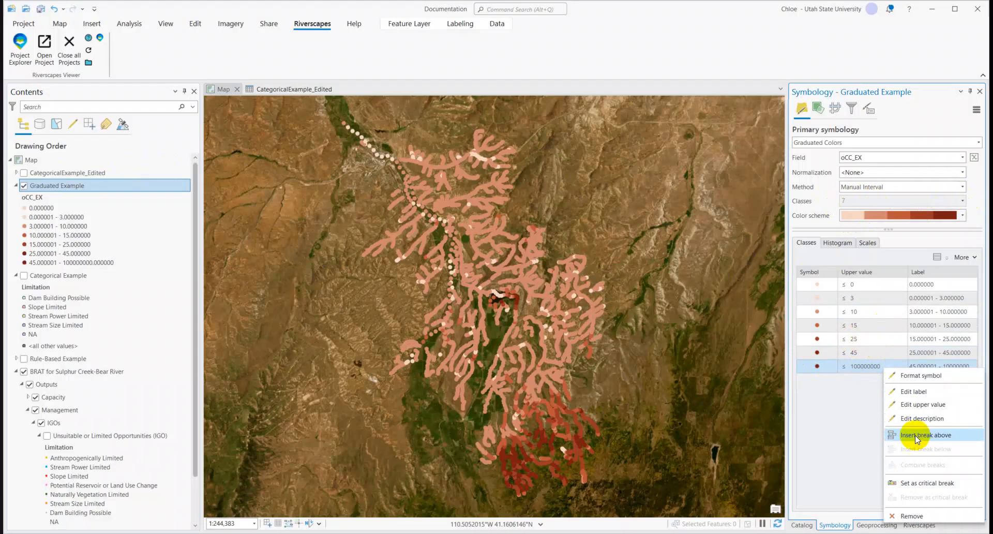
click(853, 401)
right_click(858, 326)
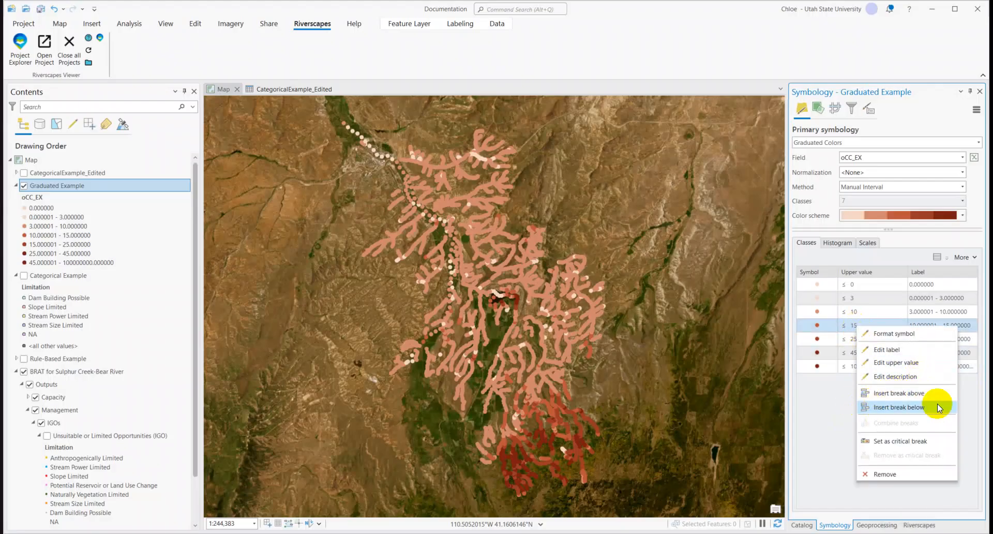
click(827, 402)
Insert a break above the highest oCC_EX class (upper value 100000000) of the Graduated Example layer
click(853, 366)
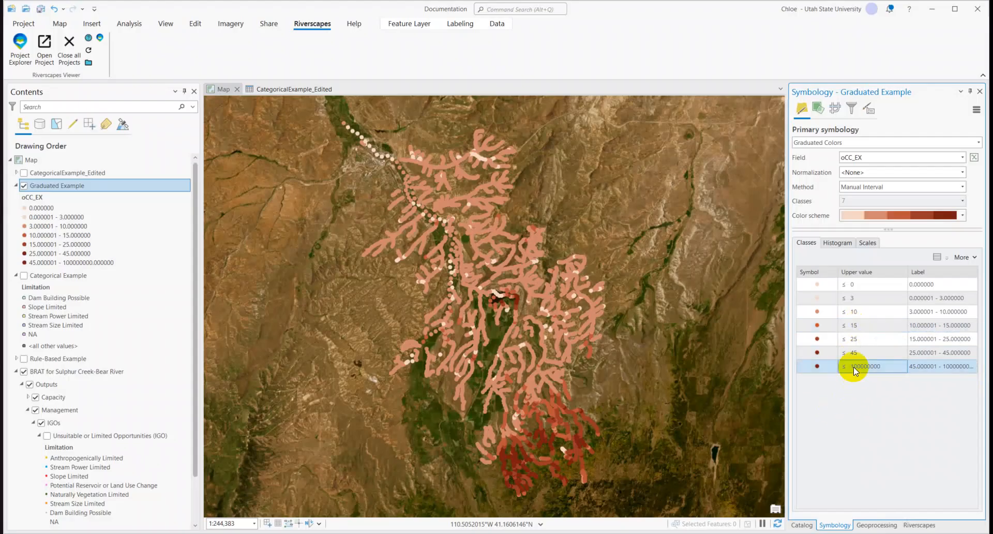
right_click(853, 367)
click(904, 433)
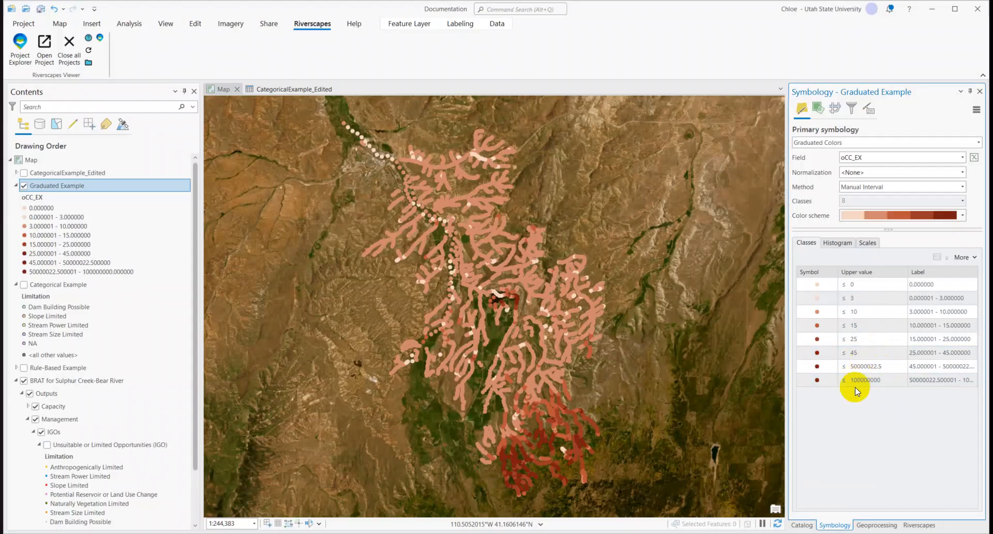
Remove the inserted break with upper value 50000022.5 from the Graduated Example classes
click(862, 366)
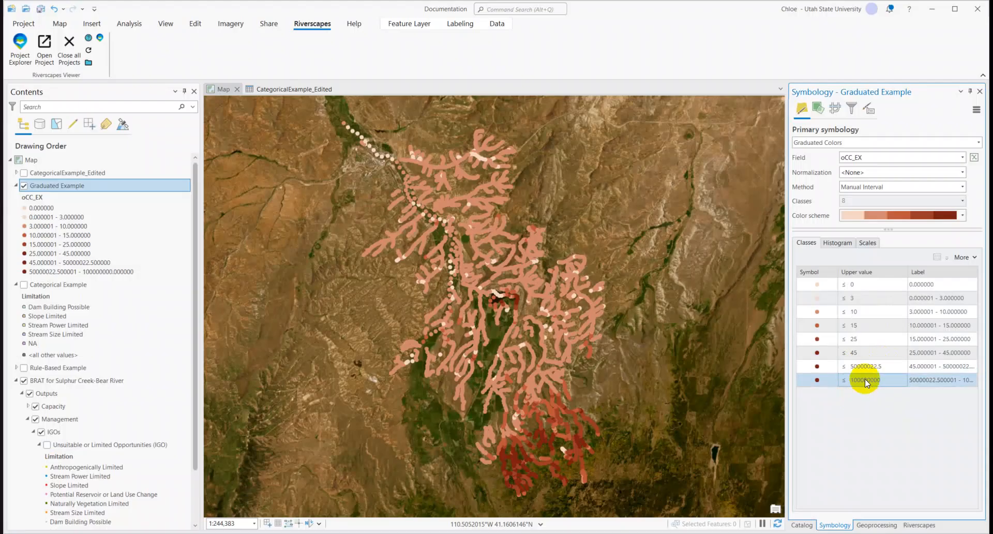
click(889, 378)
right_click(877, 377)
click(872, 406)
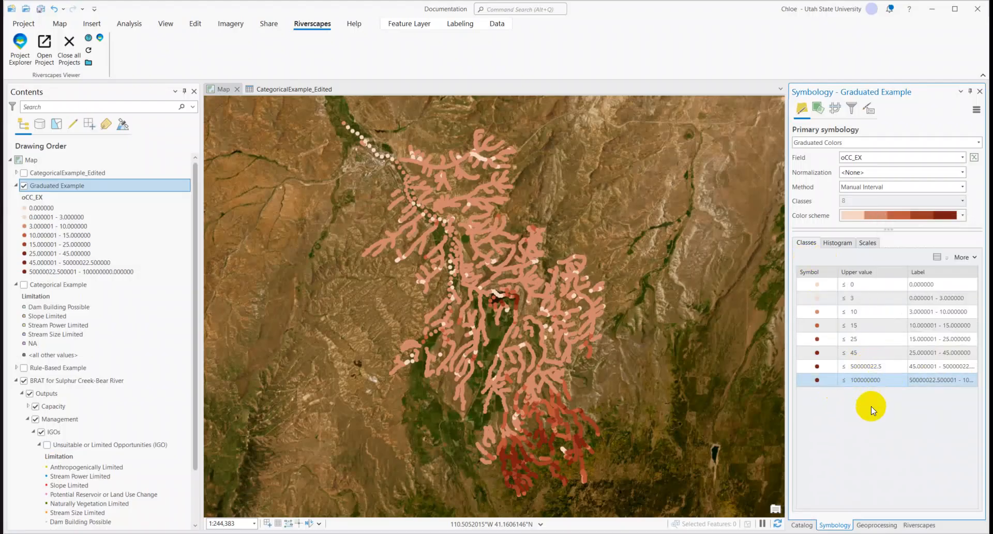
right_click(868, 364)
click(908, 513)
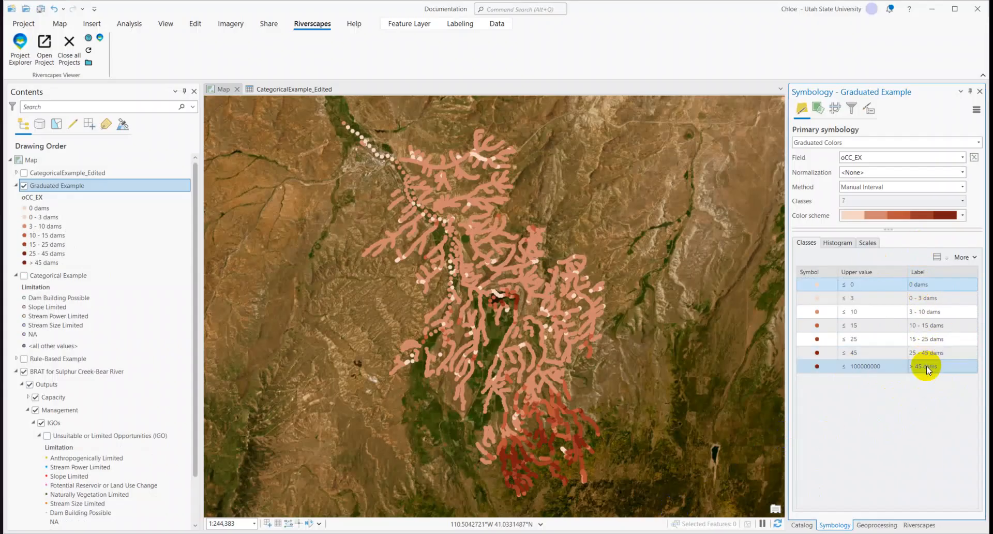
Set the upper value of the fifth oCC_EX class, labelled 15 - 25 dams, to 20
click(927, 367)
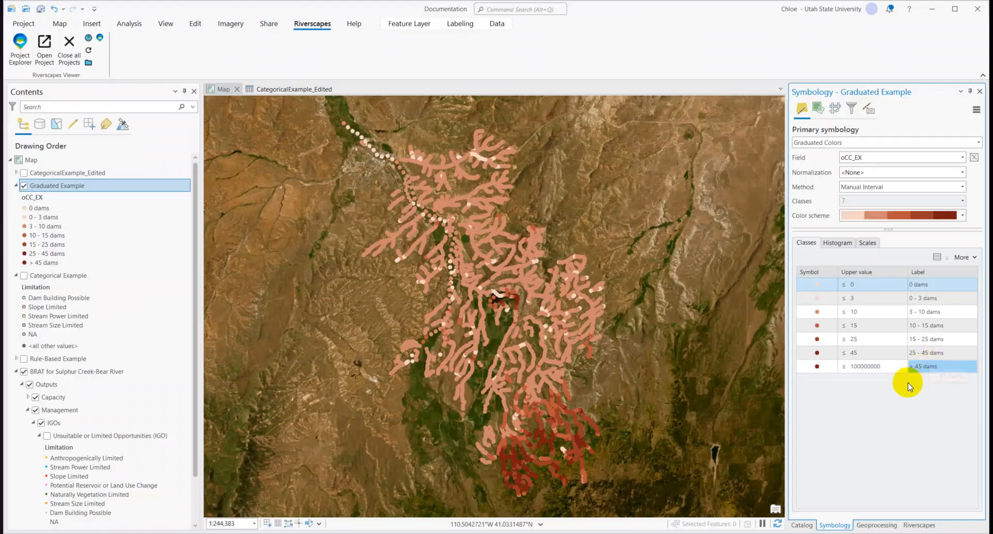
double_click(855, 339)
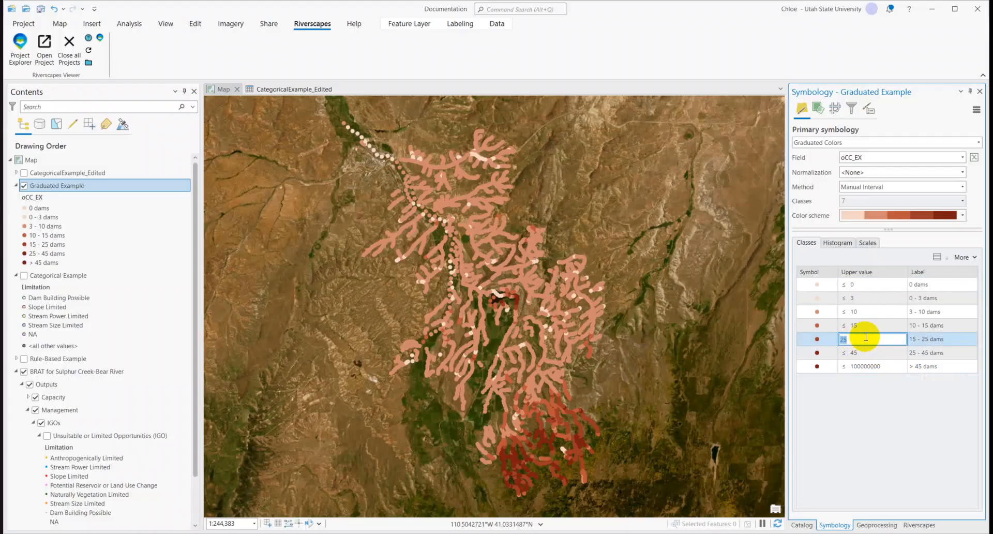
text(20)
key(Tab)
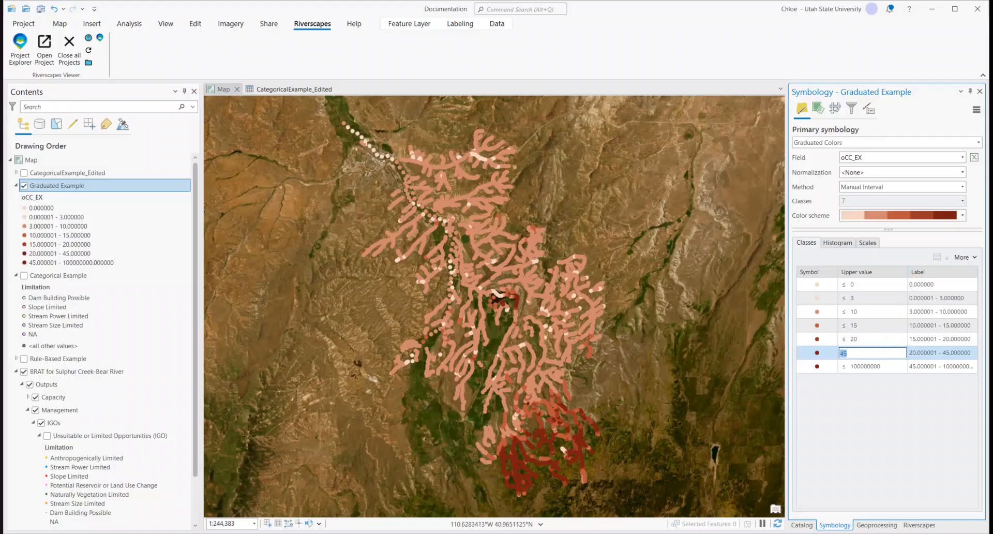
drag(454, 477, 437, 450)
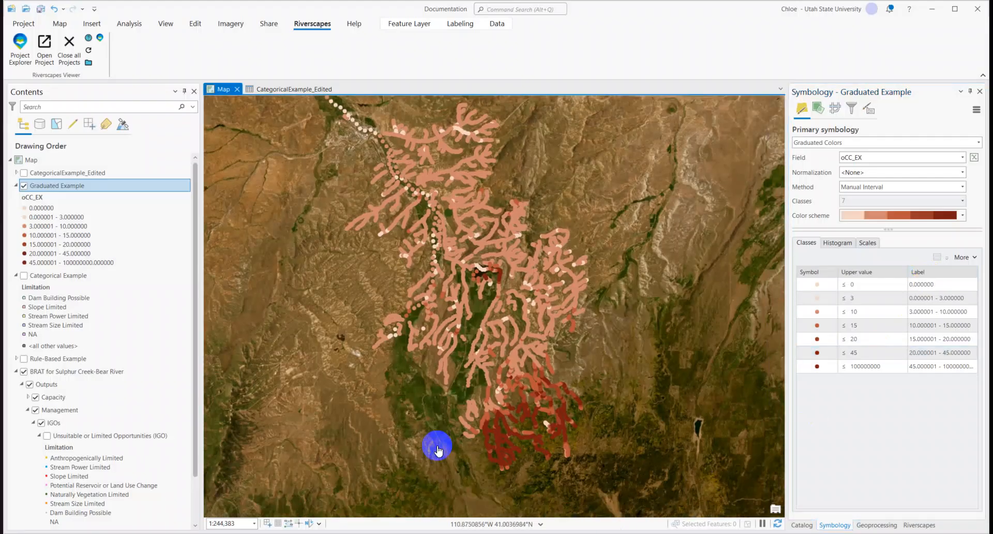